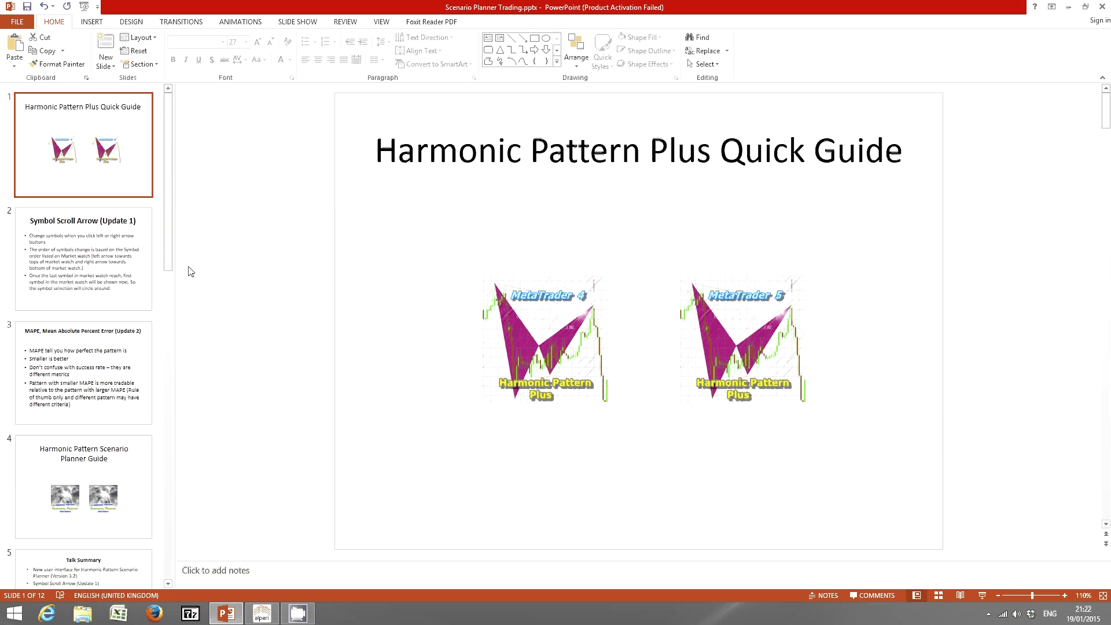
Show the Symbol Scroll Arrow (Update 1) slide, and in MetaTrader 5 advance the Harmonic Pattern Plus chart one symbol to USDJPY.
{"action": "left_click", "coordinate": [149, 275]}
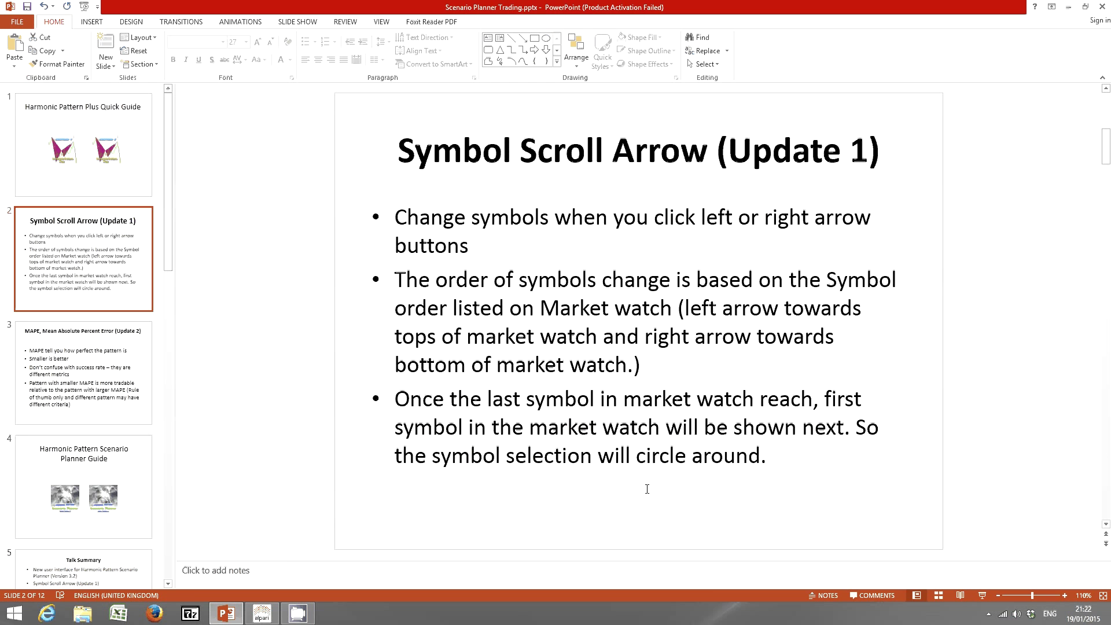
{"action": "left_click", "coordinate": [263, 615]}
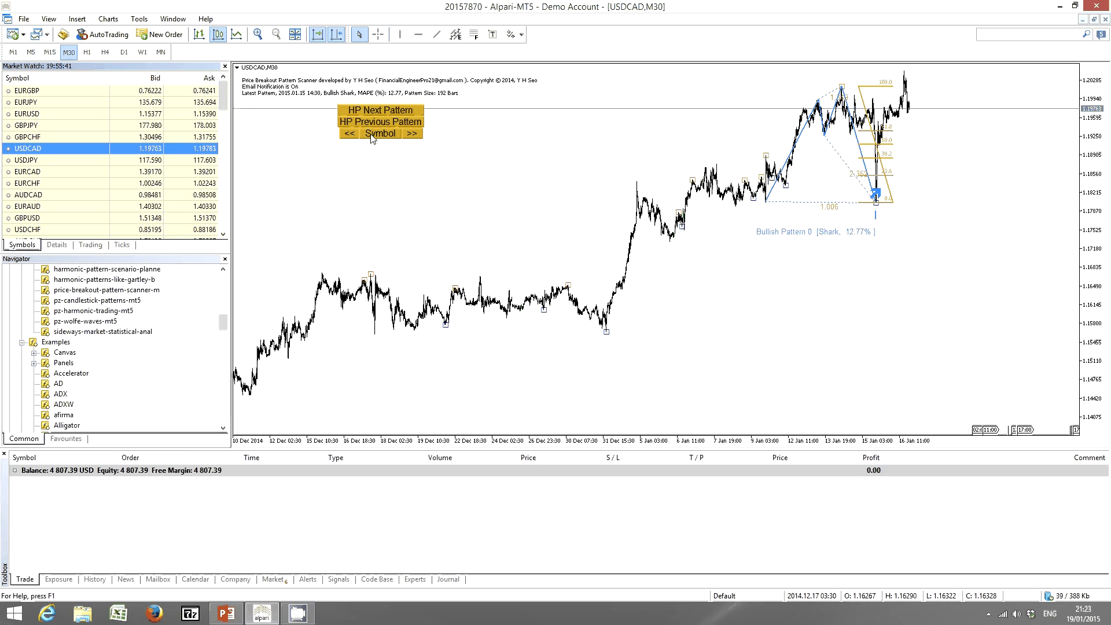
{"action": "left_click", "coordinate": [411, 135]}
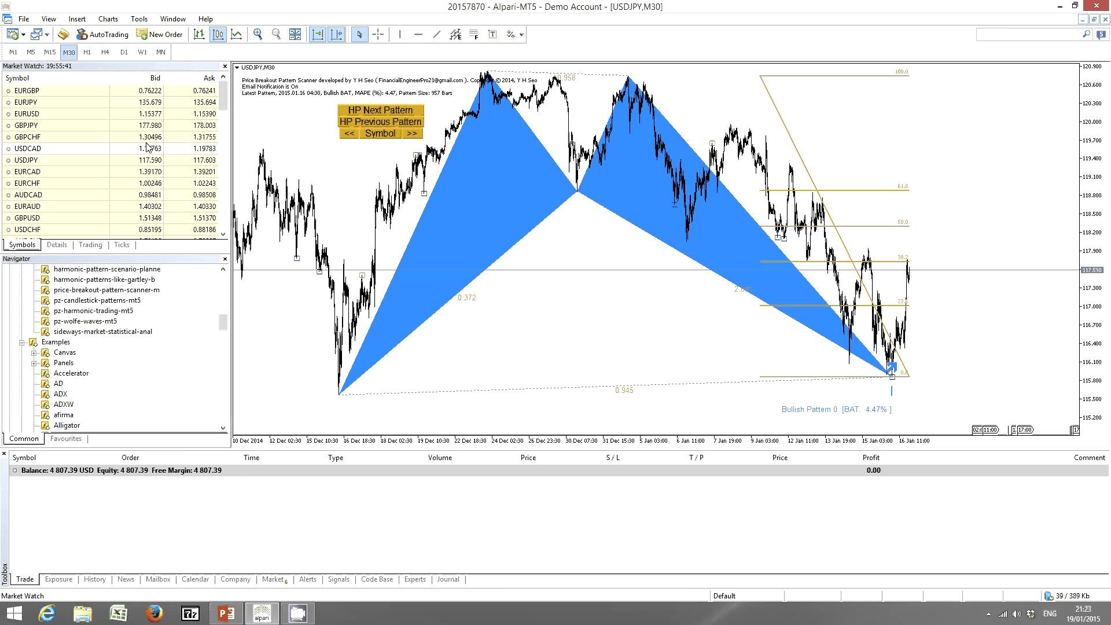
Review the Market Watch symbol order and move the chart backward symbol by symbol from USDJPY, past EURGBP, to XAGUSD.
{"action": "left_click_drag", "start_coordinate": [222, 95], "coordinate": [227, 233]}
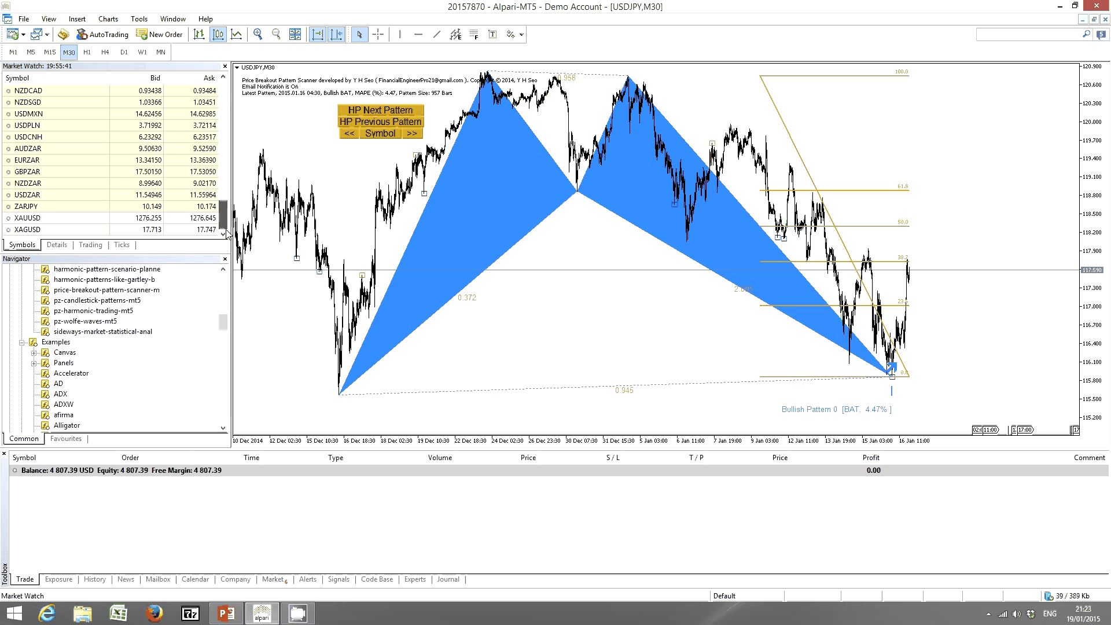
{"action": "left_click_drag", "start_coordinate": [222, 217], "coordinate": [223, 96]}
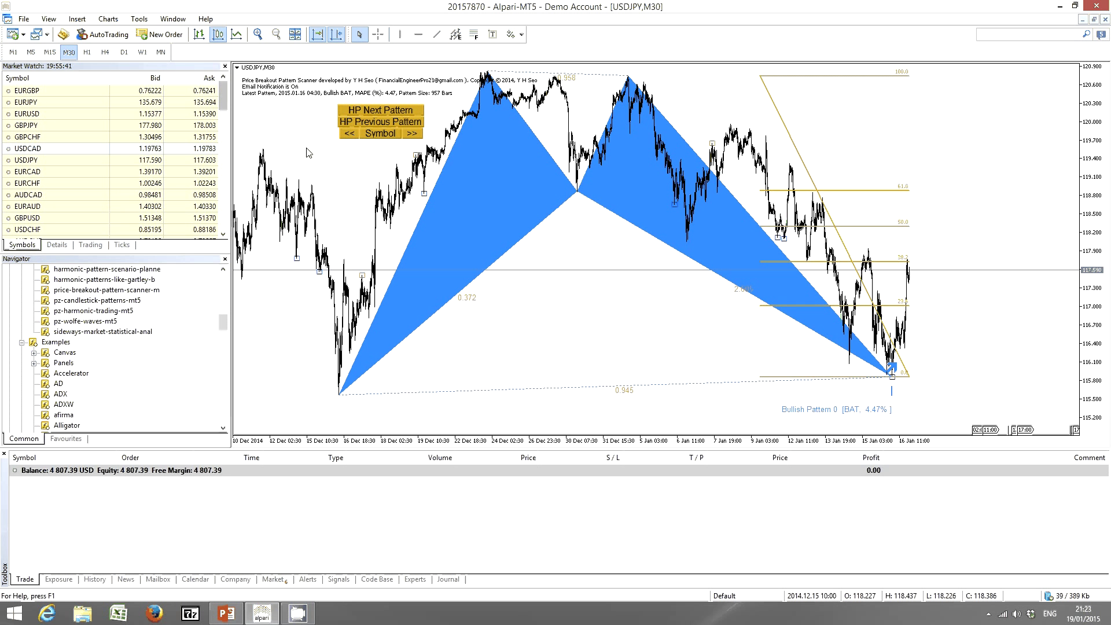
{"action": "left_click", "coordinate": [350, 134]}
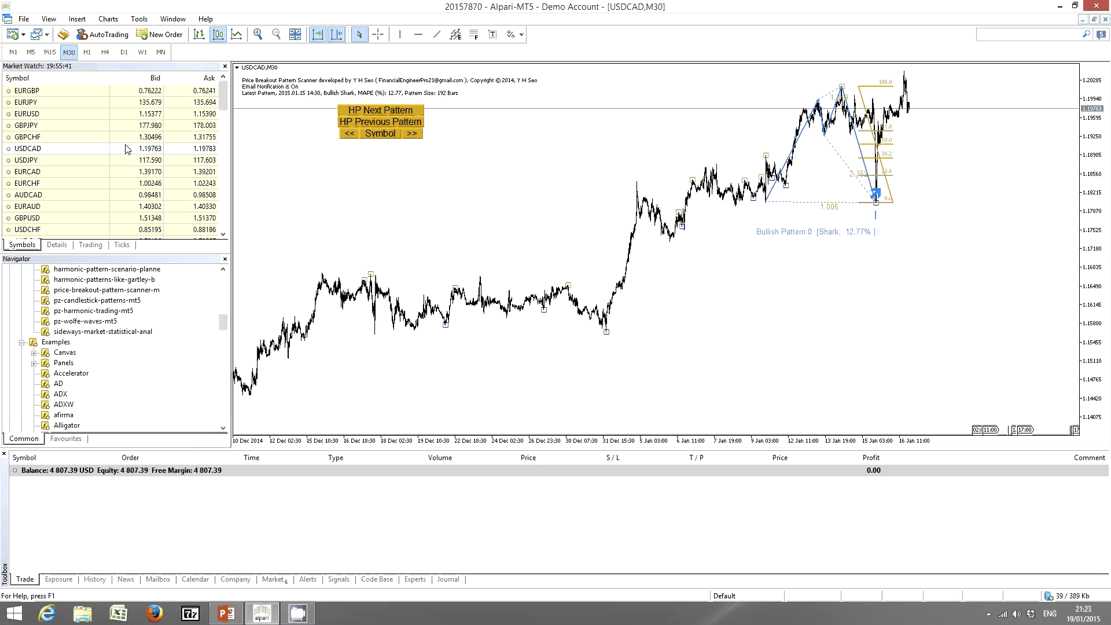
{"action": "left_click", "coordinate": [350, 134]}
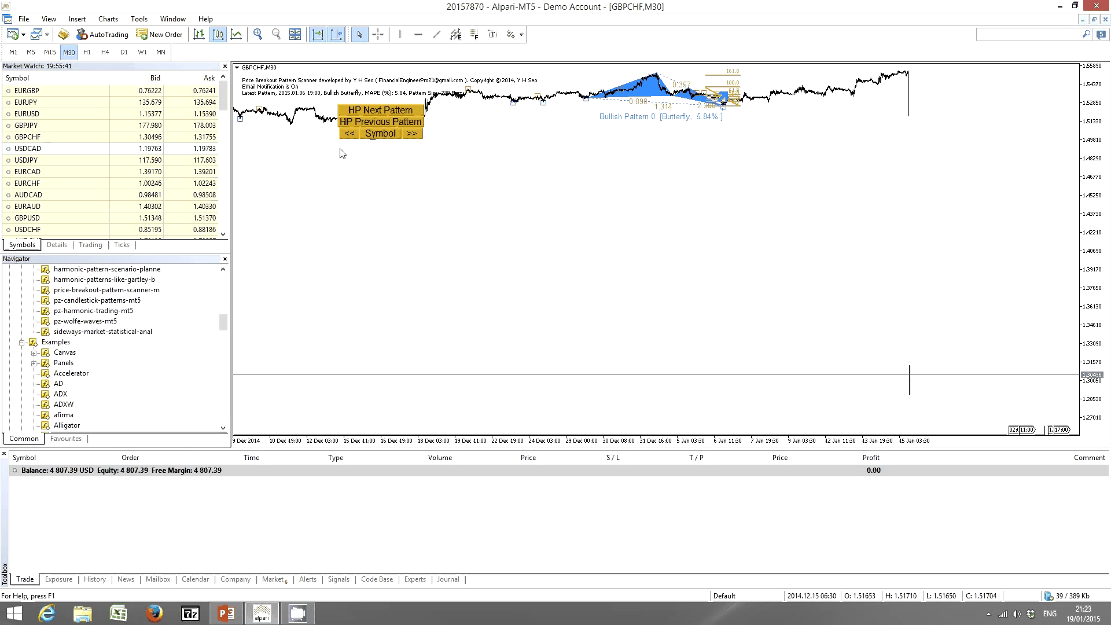
{"action": "left_click", "coordinate": [349, 134]}
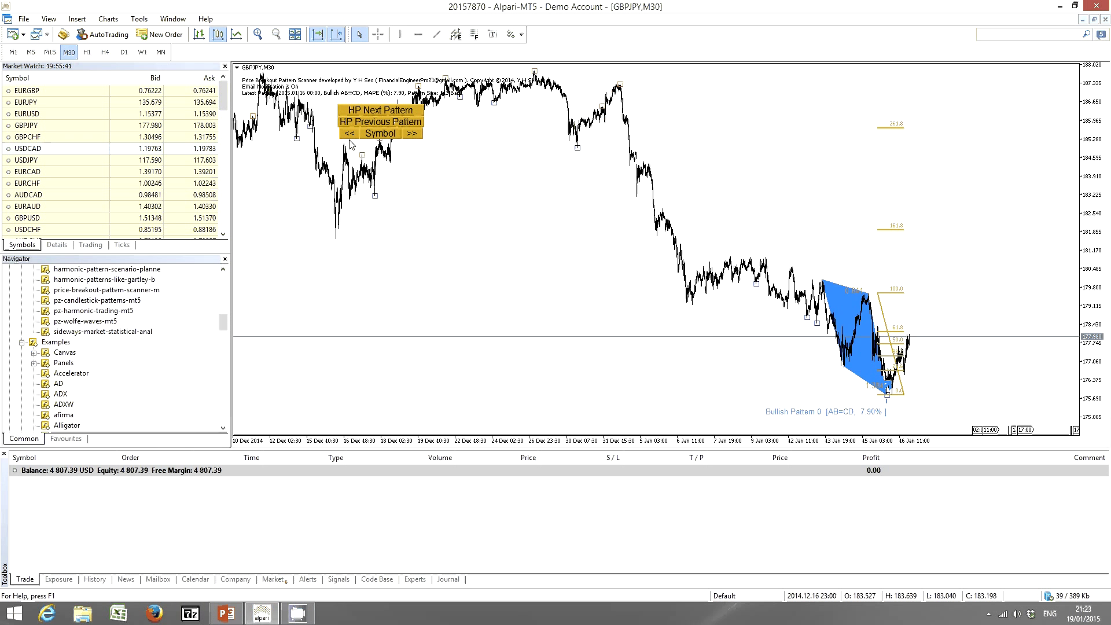
{"action": "left_click", "coordinate": [349, 134]}
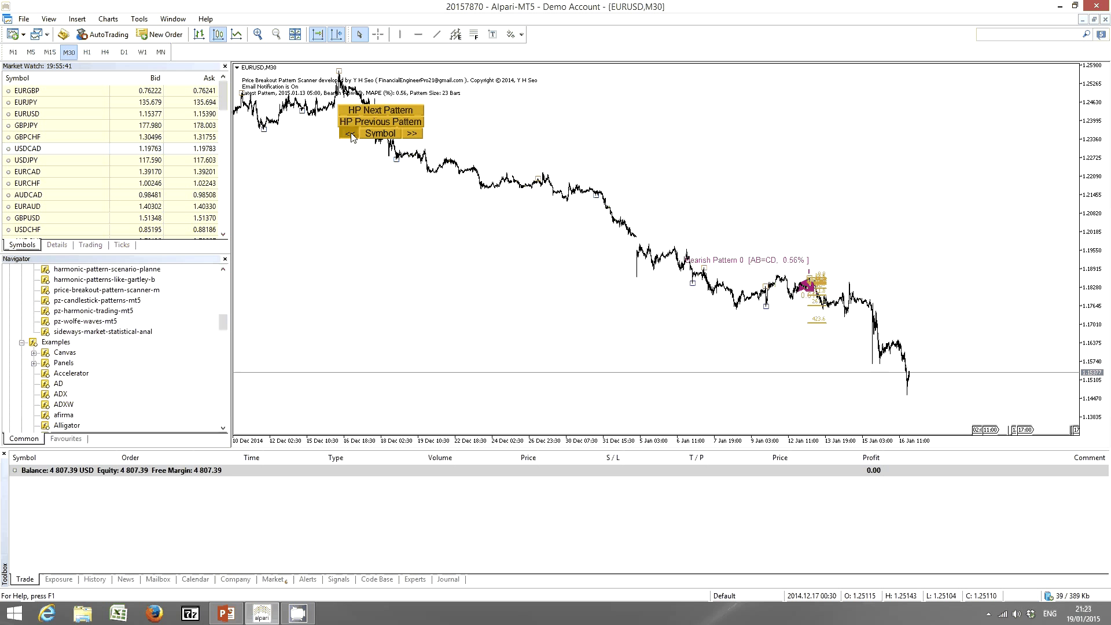
{"action": "left_click", "coordinate": [351, 134]}
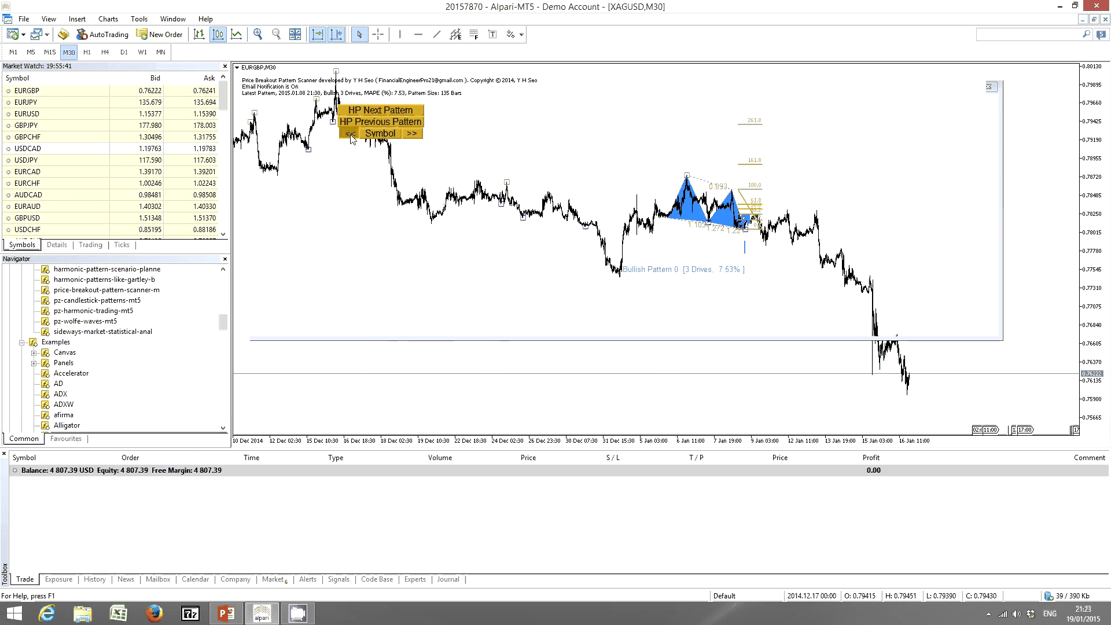
{"action": "left_click", "coordinate": [350, 134]}
Check the last and first symbols in Market Watch and advance the chart from XAGUSD to EURGBP.
{"action": "left_click_drag", "start_coordinate": [223, 95], "coordinate": [221, 229]}
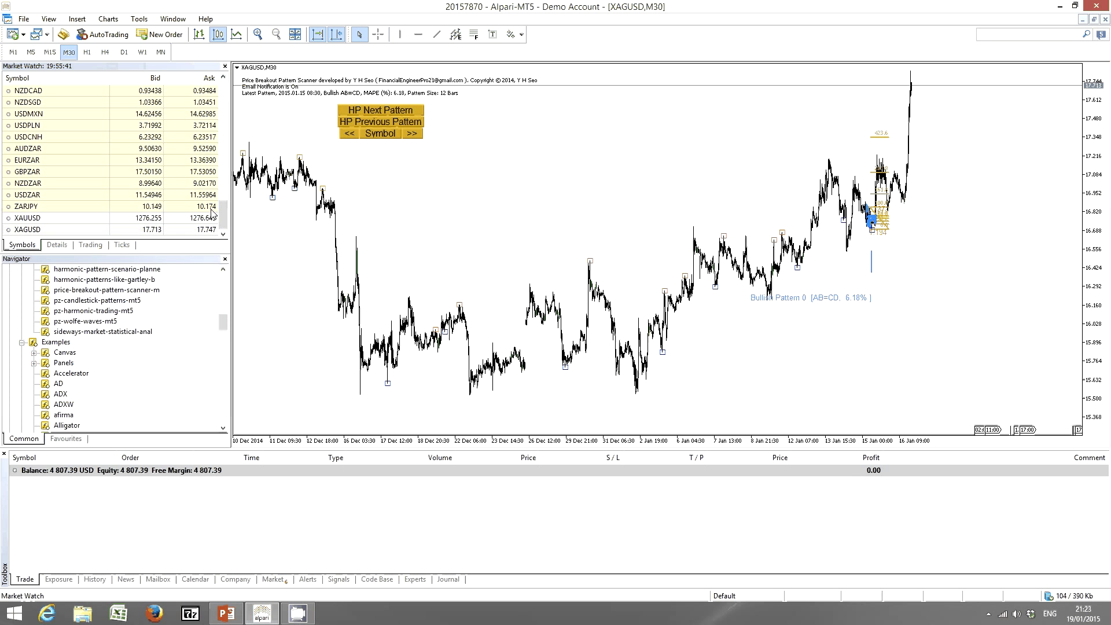
{"action": "left_click_drag", "start_coordinate": [223, 214], "coordinate": [220, 71]}
{"action": "left_click_drag", "start_coordinate": [26, 90], "coordinate": [407, 139]}
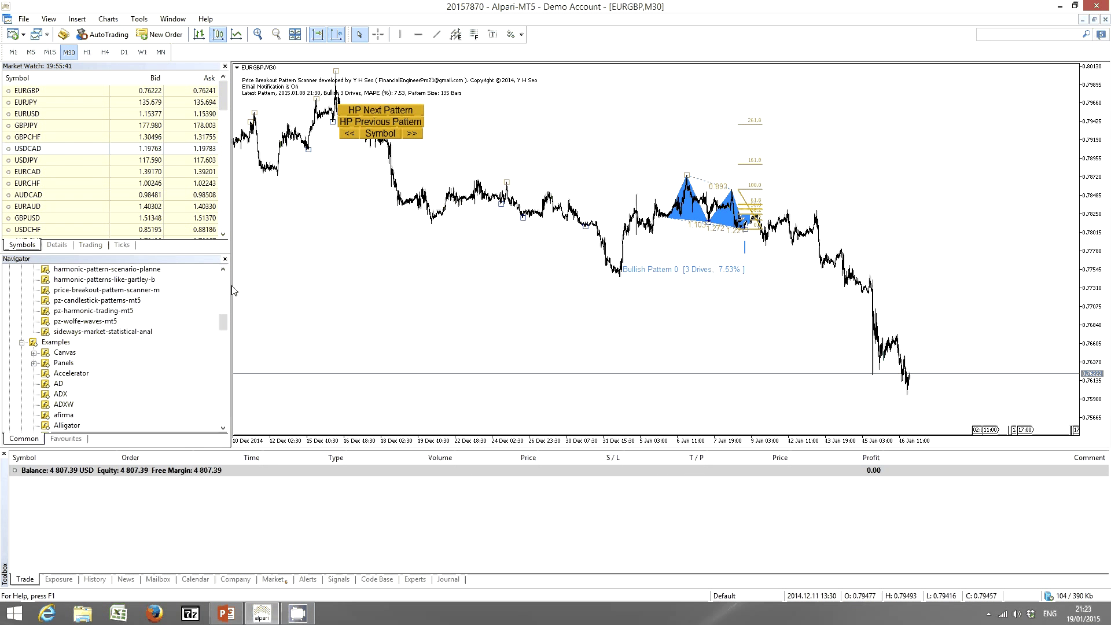
Switch to PowerPoint and show the MAPE, Mean Absolute Percent Error (Update 2) slide.
{"action": "left_click", "coordinate": [241, 605]}
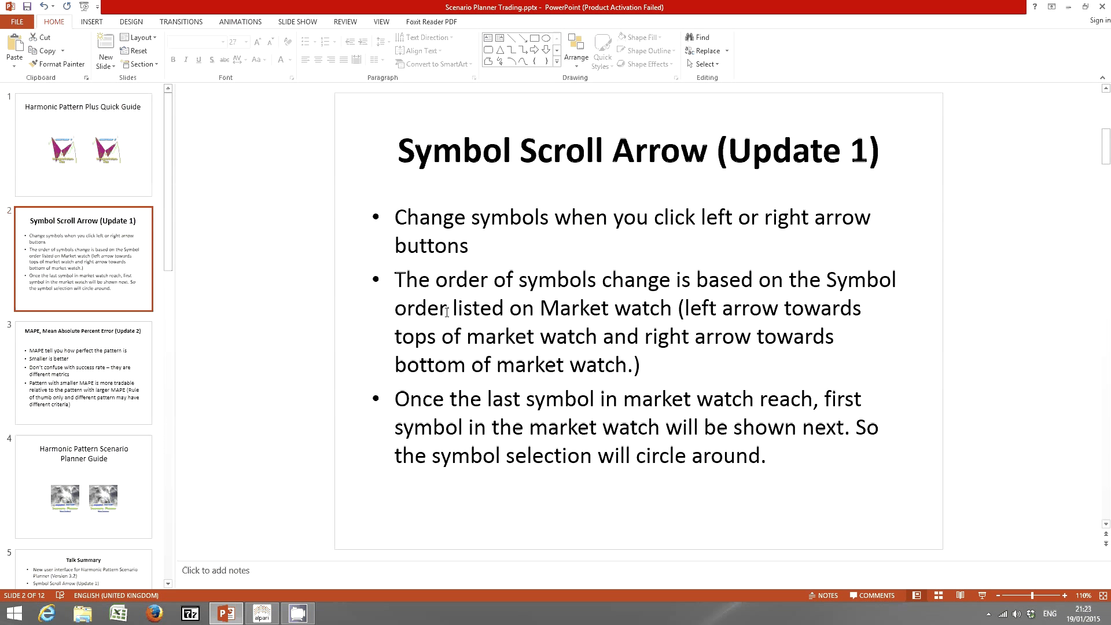
{"action": "scroll", "coordinate": [449, 319], "scroll_direction": "down", "scroll_amount": 1}
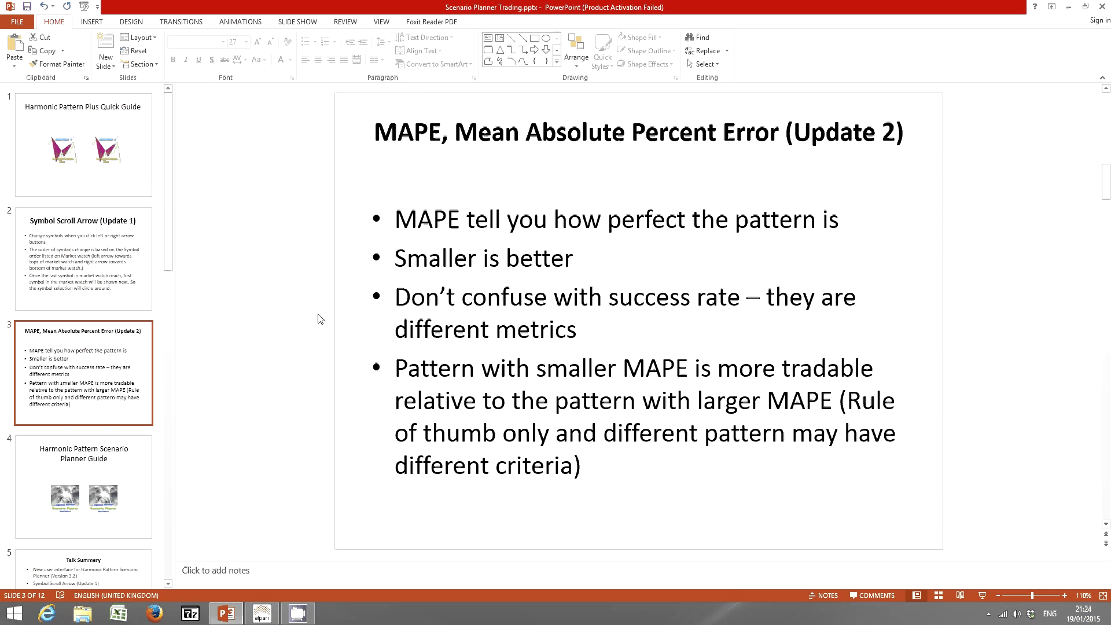
Switch to MetaTrader 5 and display the previous harmonic pattern on the EURGBP M30 chart for a close look at its MAPE label.
{"action": "left_click", "coordinate": [261, 613]}
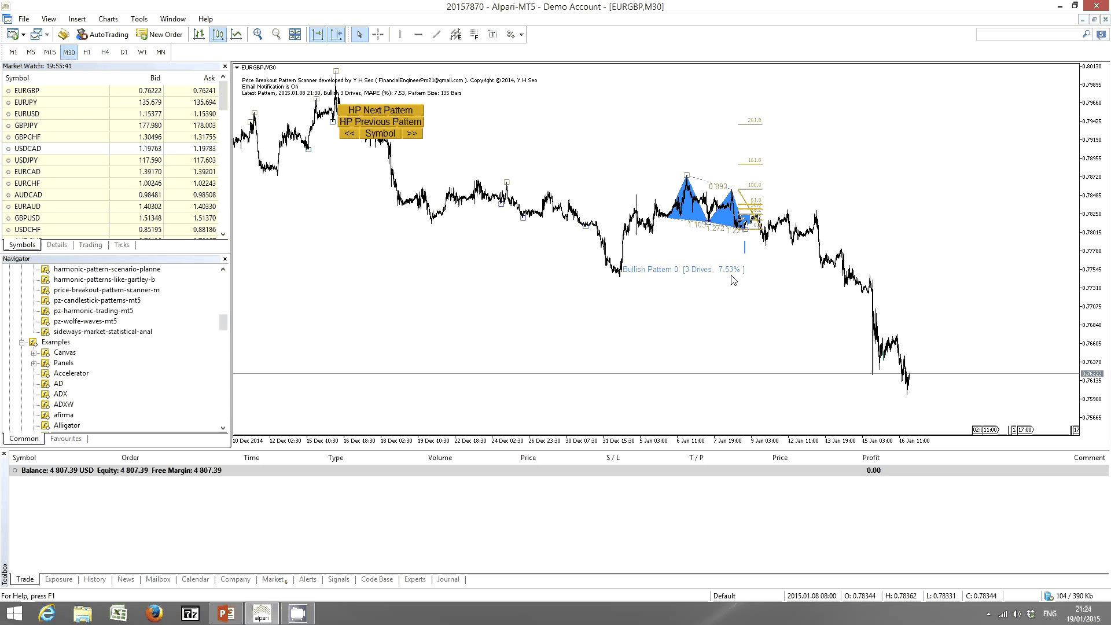
{"action": "left_click", "coordinate": [379, 123]}
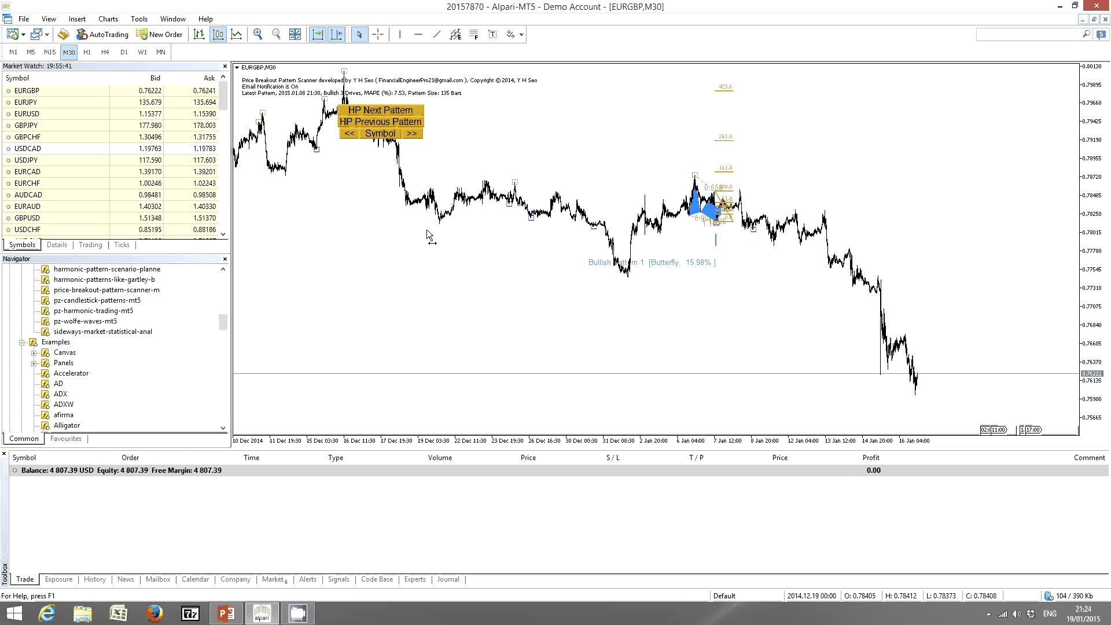
{"action": "left_click_drag", "start_coordinate": [430, 235], "coordinate": [457, 238]}
{"action": "key", "text": "plus"}
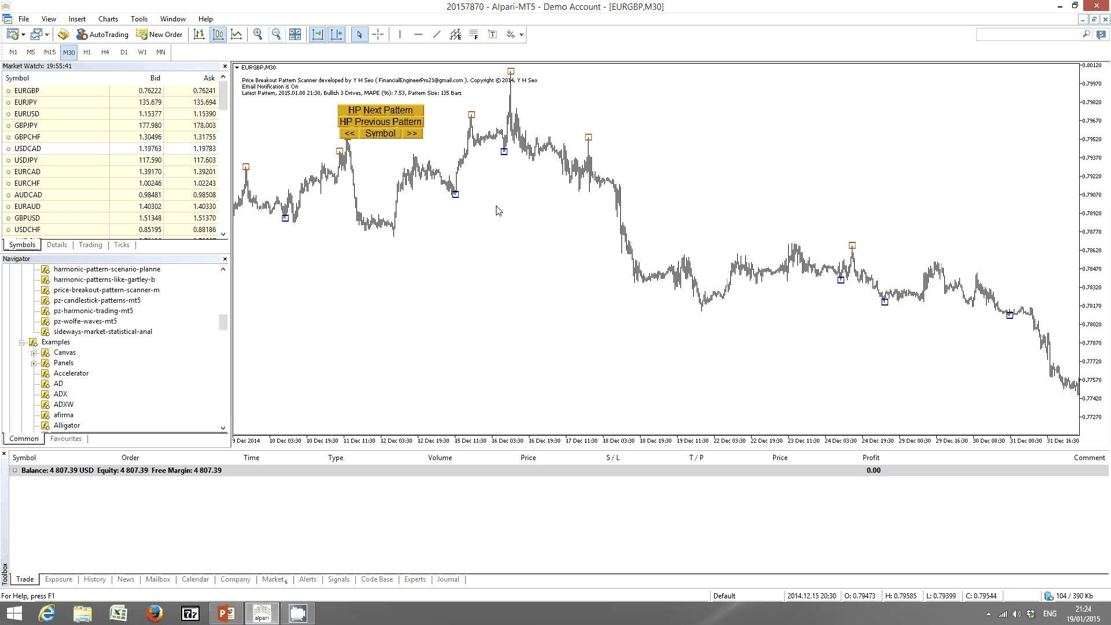
{"action": "key", "text": "End"}
{"action": "left_click_drag", "start_coordinate": [713, 272], "coordinate": [776, 280]}
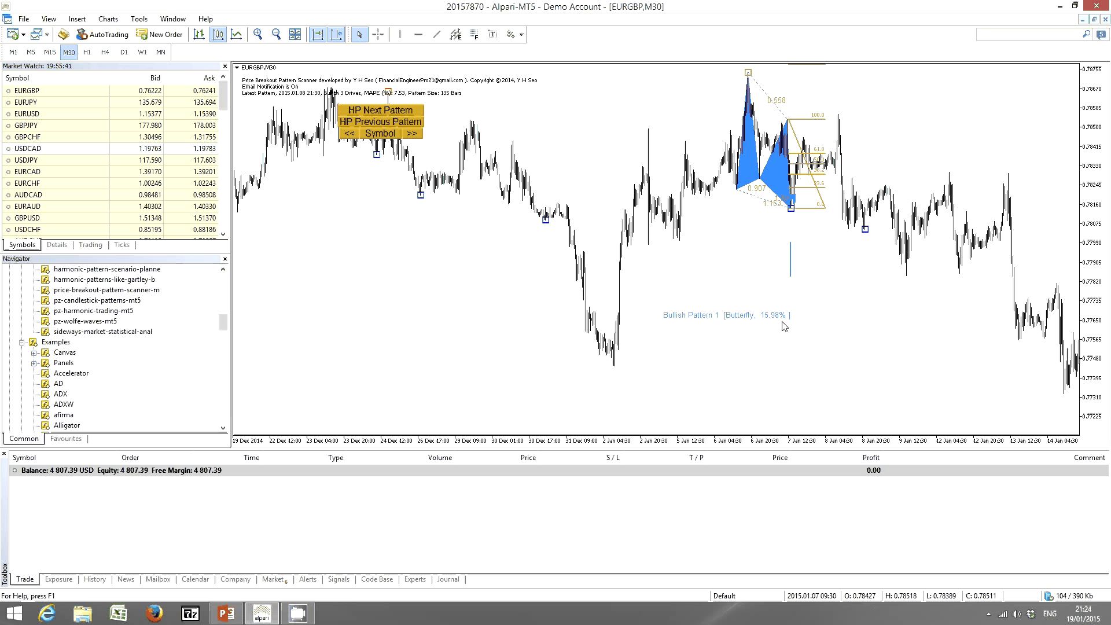
Go back one more harmonic pattern on the EURGBP chart and fit the whole 5-0 pattern in view.
{"action": "left_click", "coordinate": [387, 122]}
{"action": "left_click", "coordinate": [276, 35]}
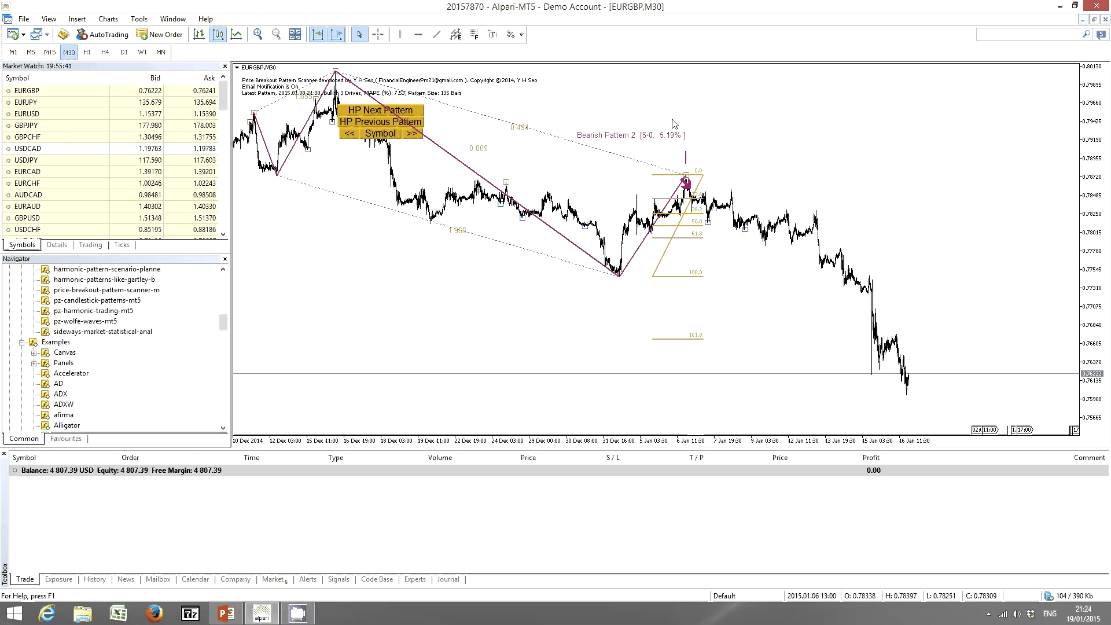
{"action": "left_click_drag", "start_coordinate": [422, 263], "coordinate": [450, 260]}
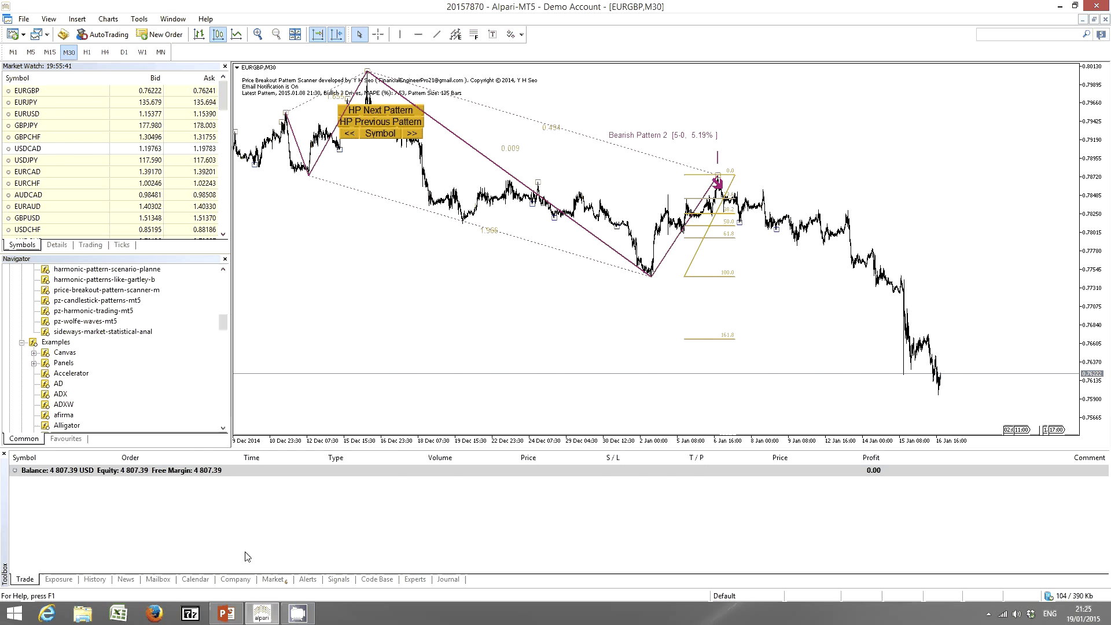
Return to PowerPoint and go through the Scenario Planner Guide and Talk Summary slides to the New user interface (Version 3.2) slide.
{"action": "key", "text": "alt+Tab"}
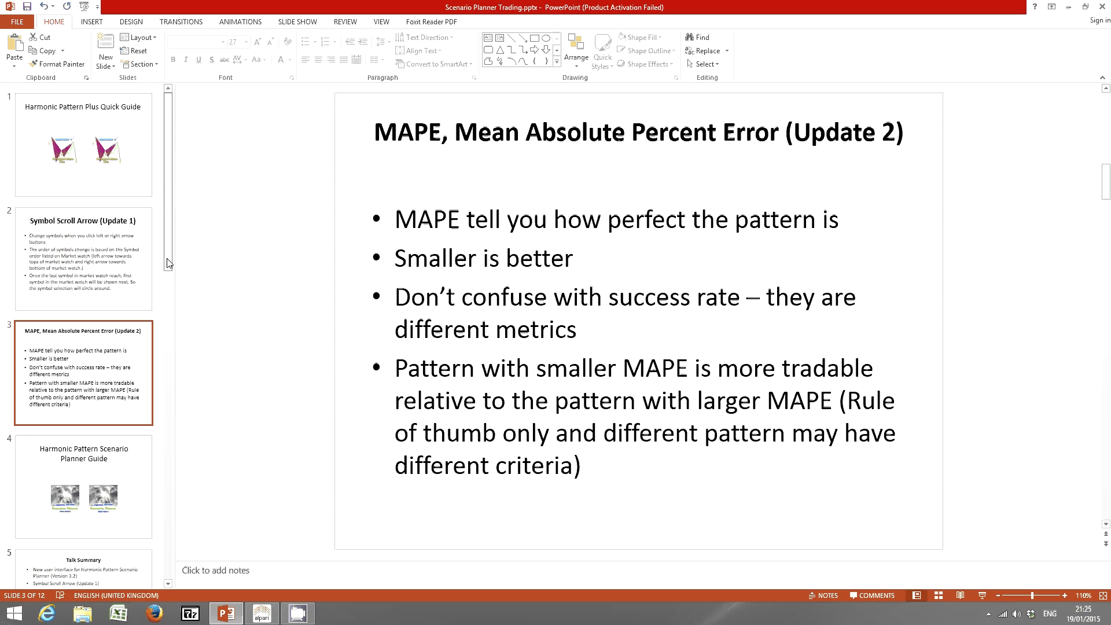
{"action": "left_click", "coordinate": [146, 266]}
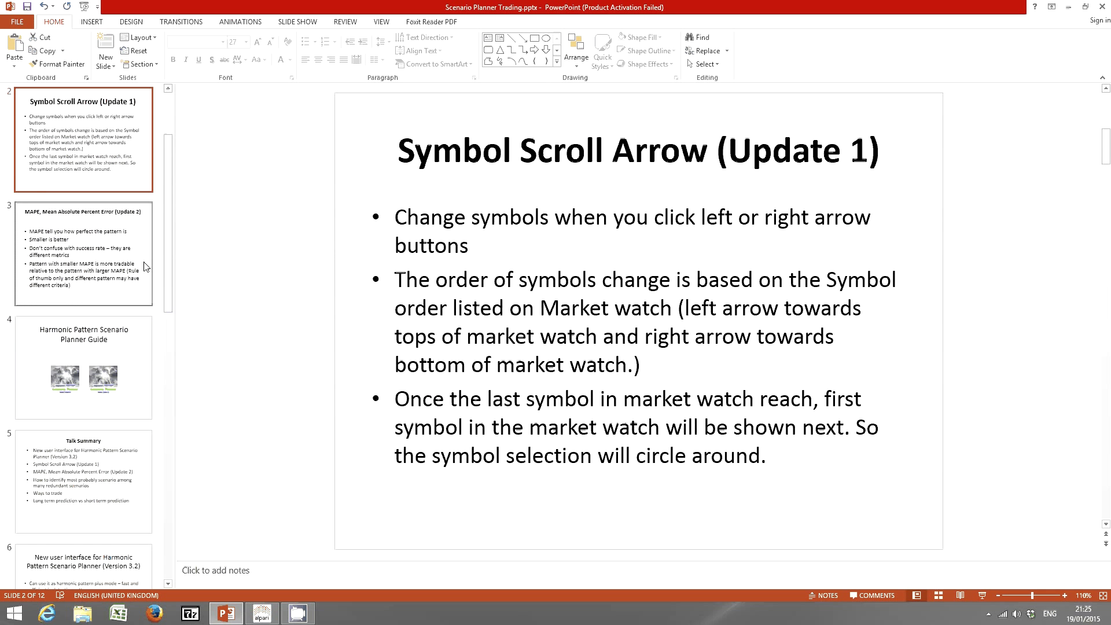
{"action": "left_click", "coordinate": [143, 399]}
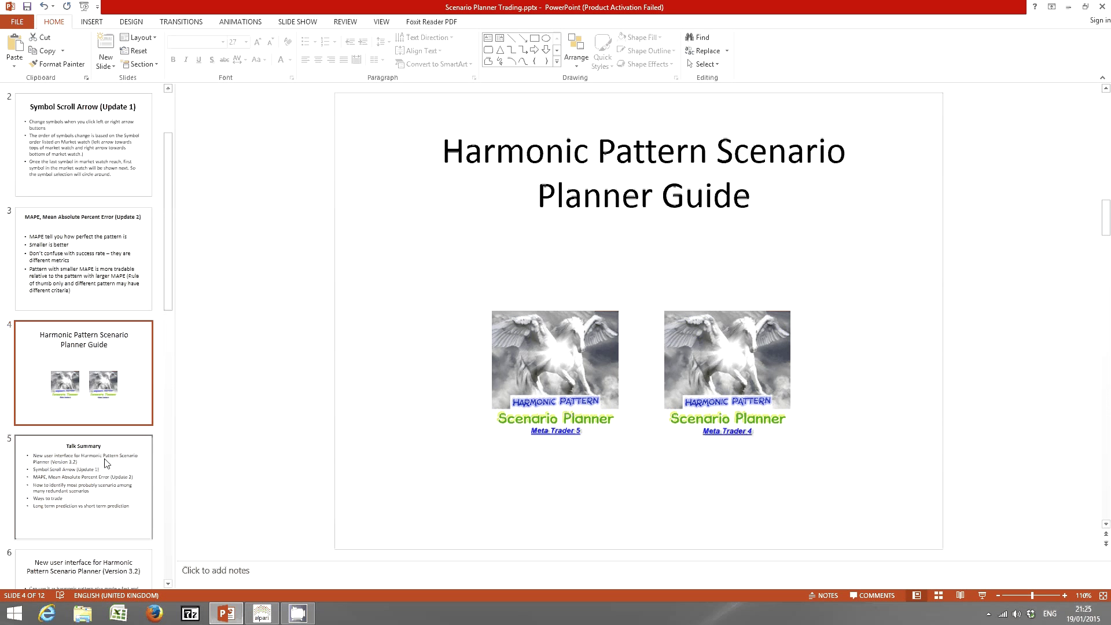
{"action": "left_click", "coordinate": [107, 463]}
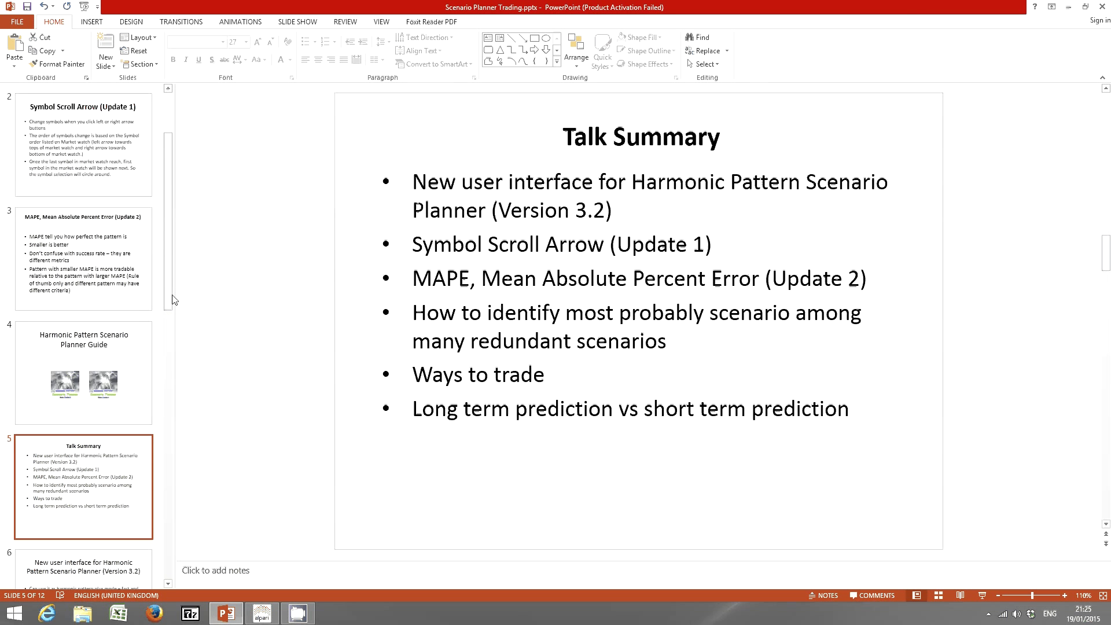
{"action": "scroll", "coordinate": [330, 314], "scroll_direction": "down", "scroll_amount": 2}
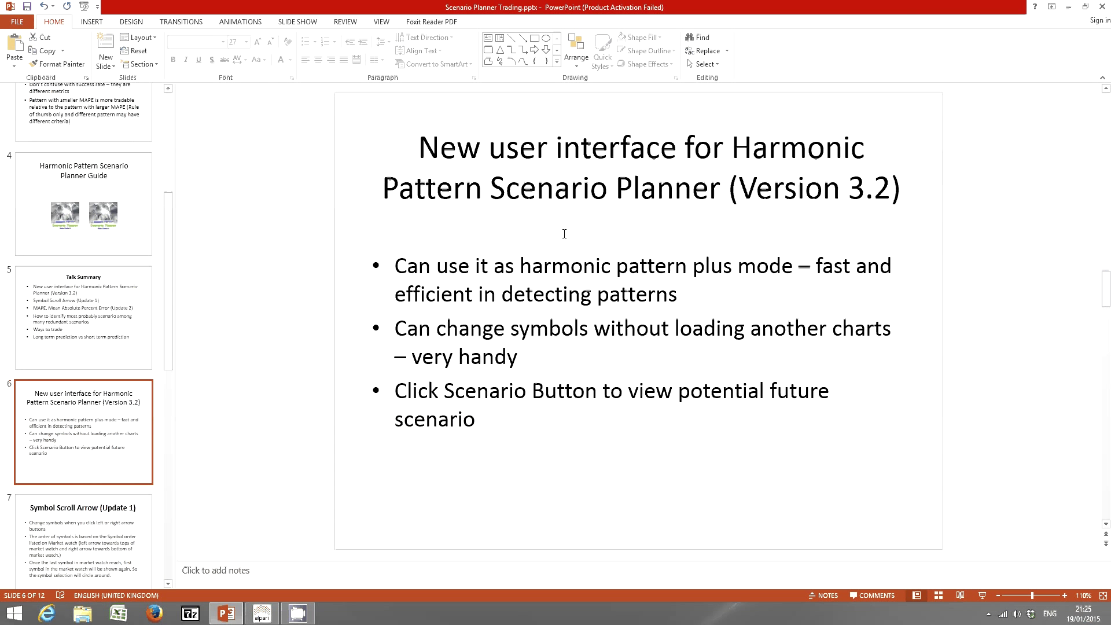
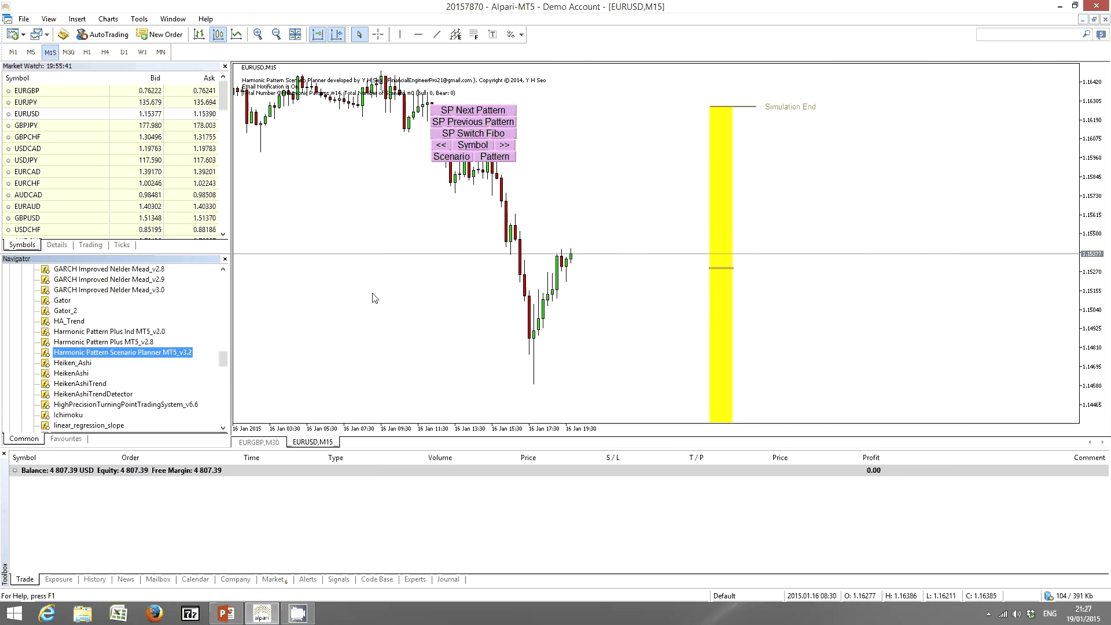
Move the Scenario Planner M15 chart forward from EURUSD to GBPJPY and back through the Market Watch symbols to XAGUSD.
{"action": "left_click", "coordinate": [455, 147]}
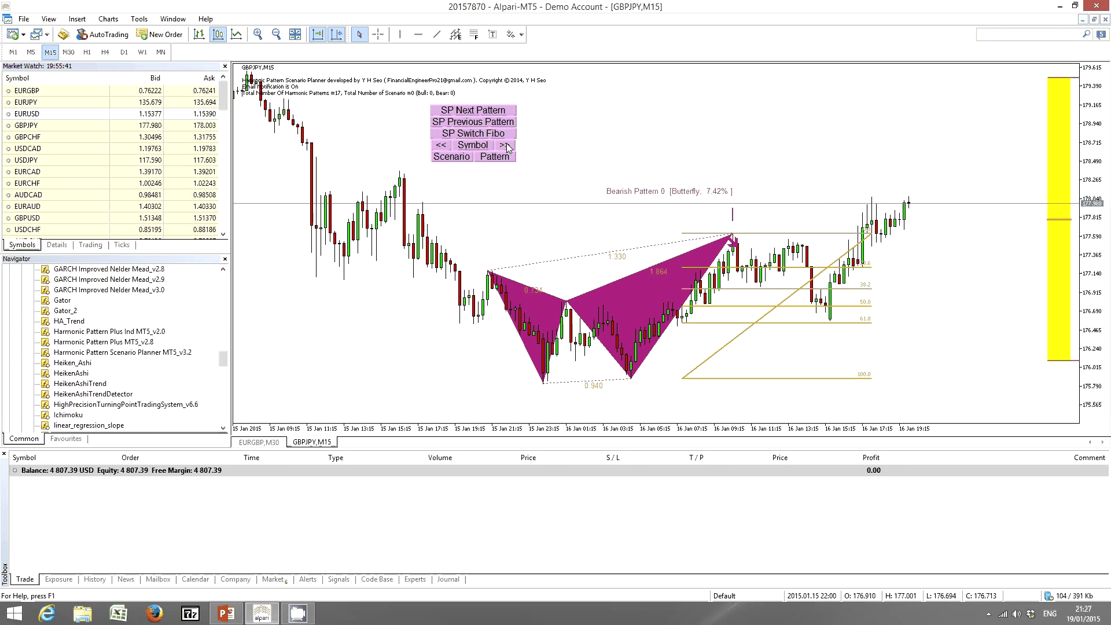
{"action": "left_click", "coordinate": [505, 146]}
{"action": "left_click", "coordinate": [447, 142]}
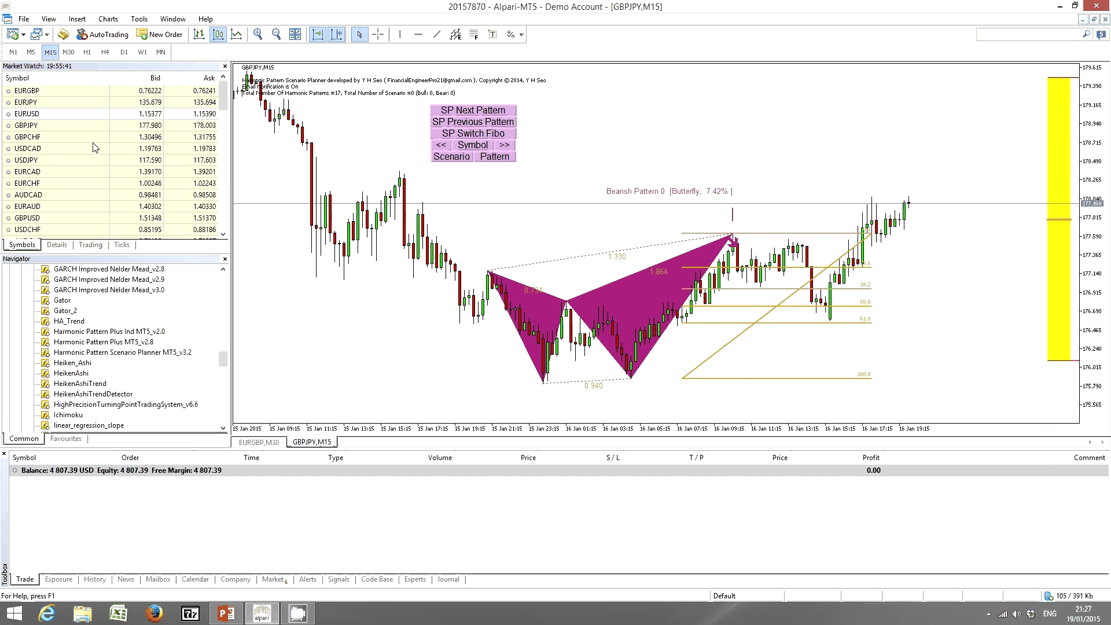
{"action": "left_click", "coordinate": [441, 145]}
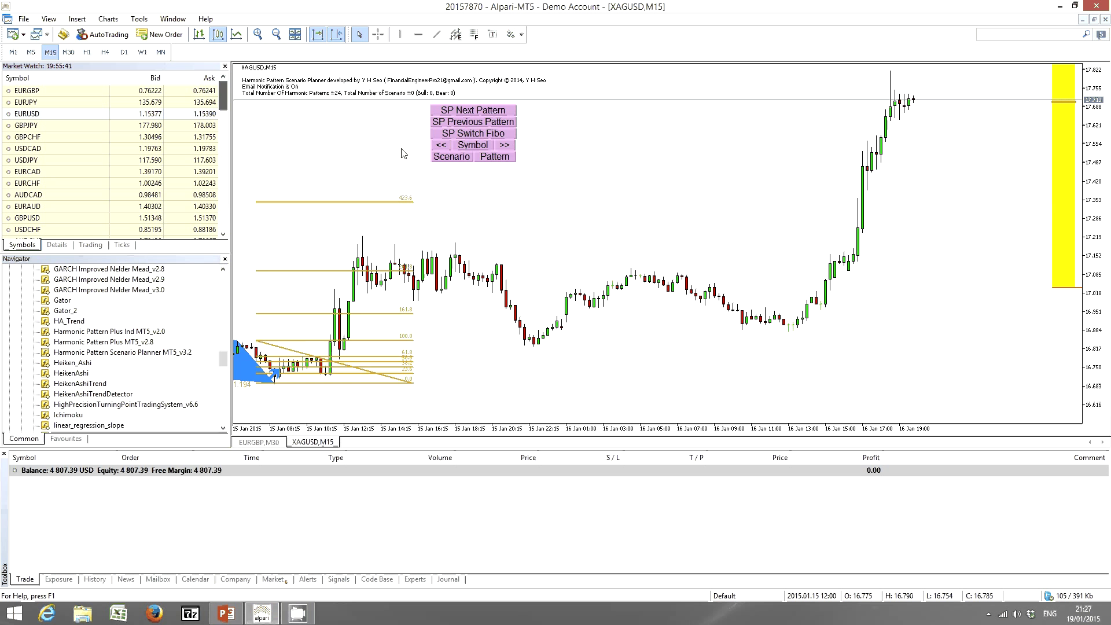
Advance the Scenario Planner chart symbol by symbol from XAGUSD to GBPJPY.
{"action": "left_click", "coordinate": [507, 150]}
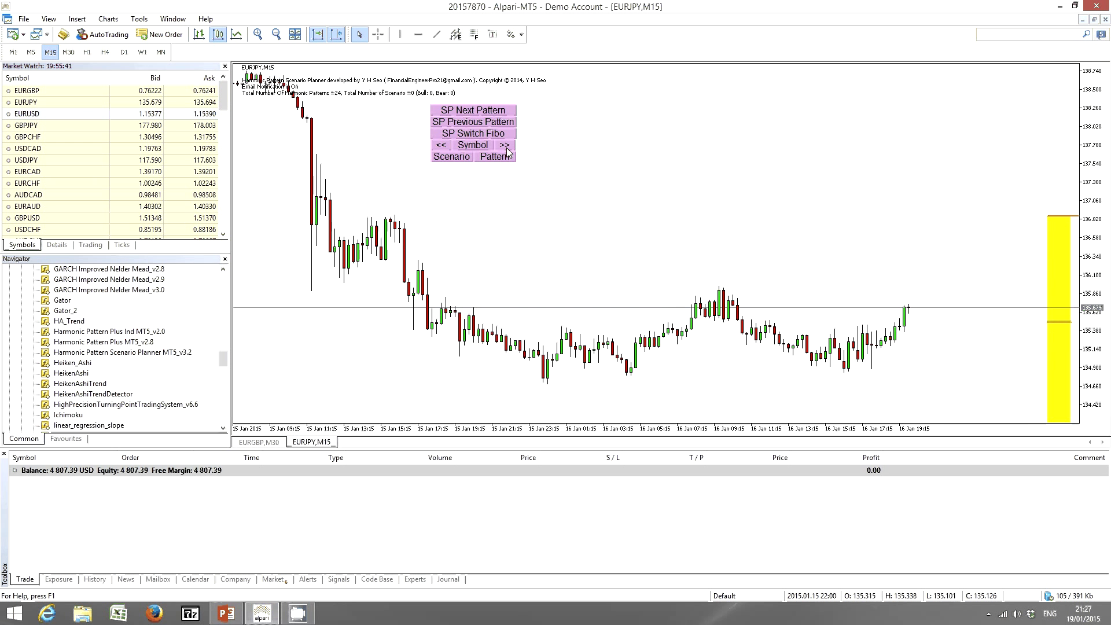
{"action": "left_click", "coordinate": [507, 150]}
{"action": "left_click", "coordinate": [506, 148]}
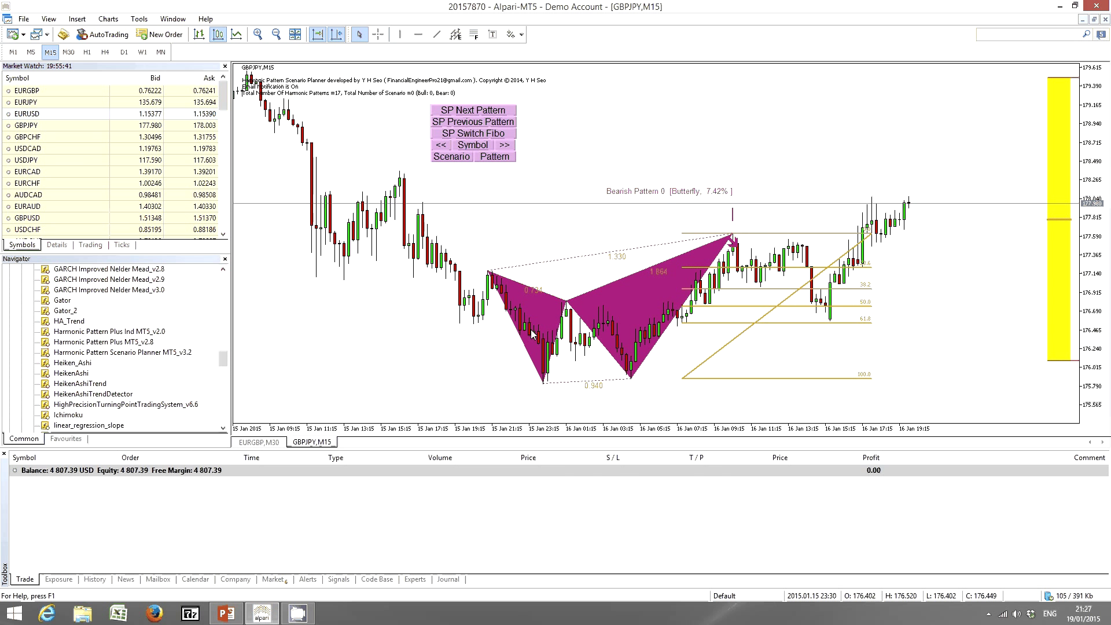
Consult the MAPE slide in PowerPoint, and back in MetaTrader 5 display the previous harmonic pattern on GBPJPY, zoomed out to fit.
{"action": "left_click", "coordinate": [226, 613]}
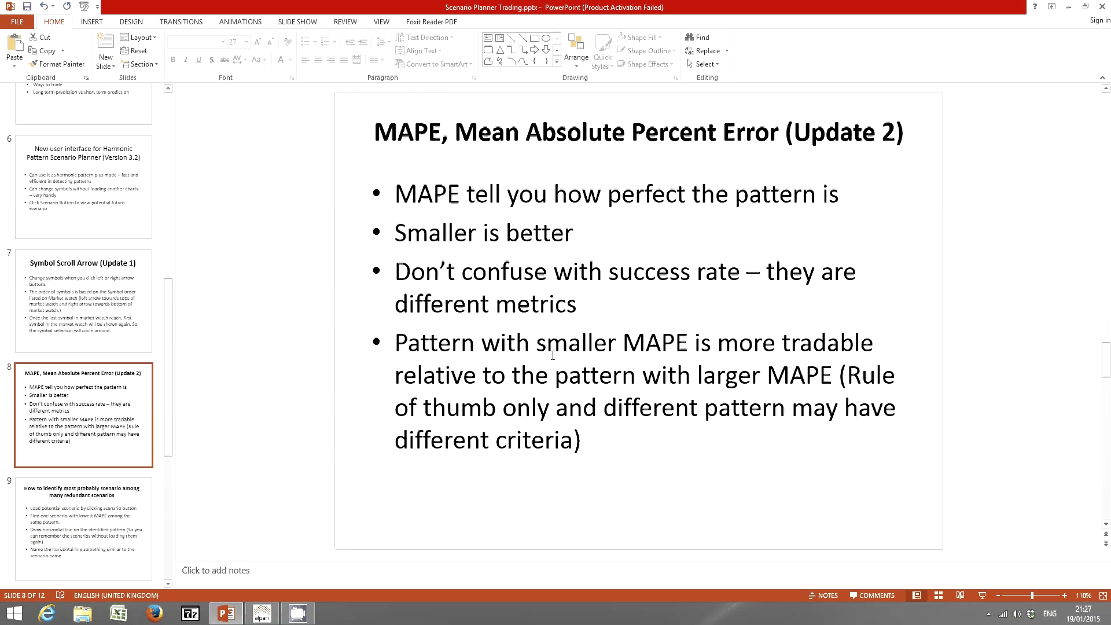
{"action": "key", "text": "alt+Tab"}
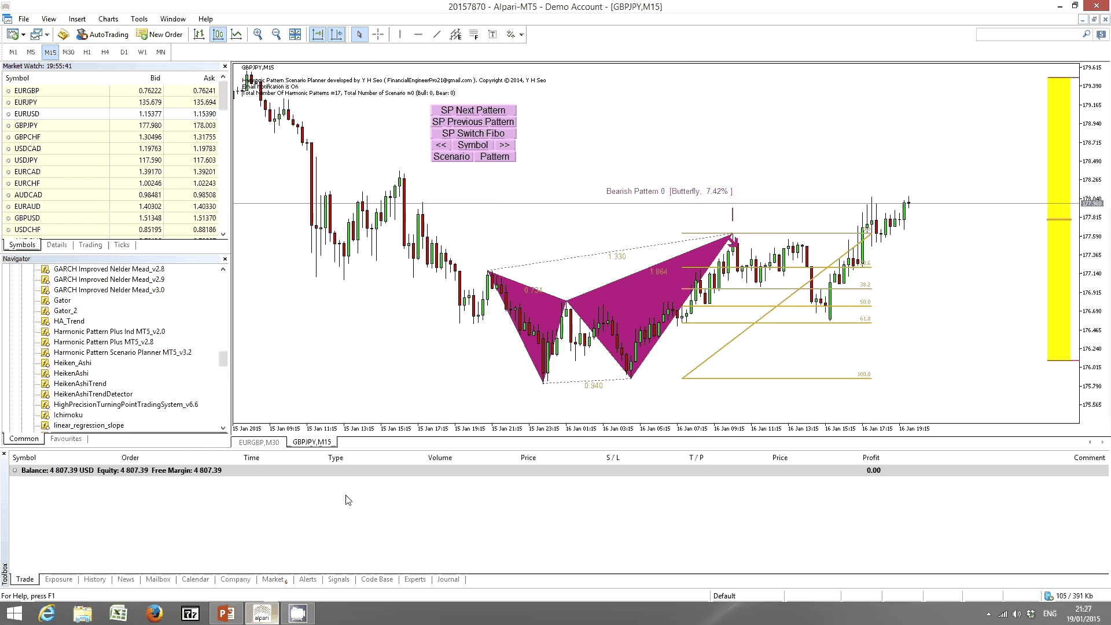
{"action": "left_click", "coordinate": [474, 123]}
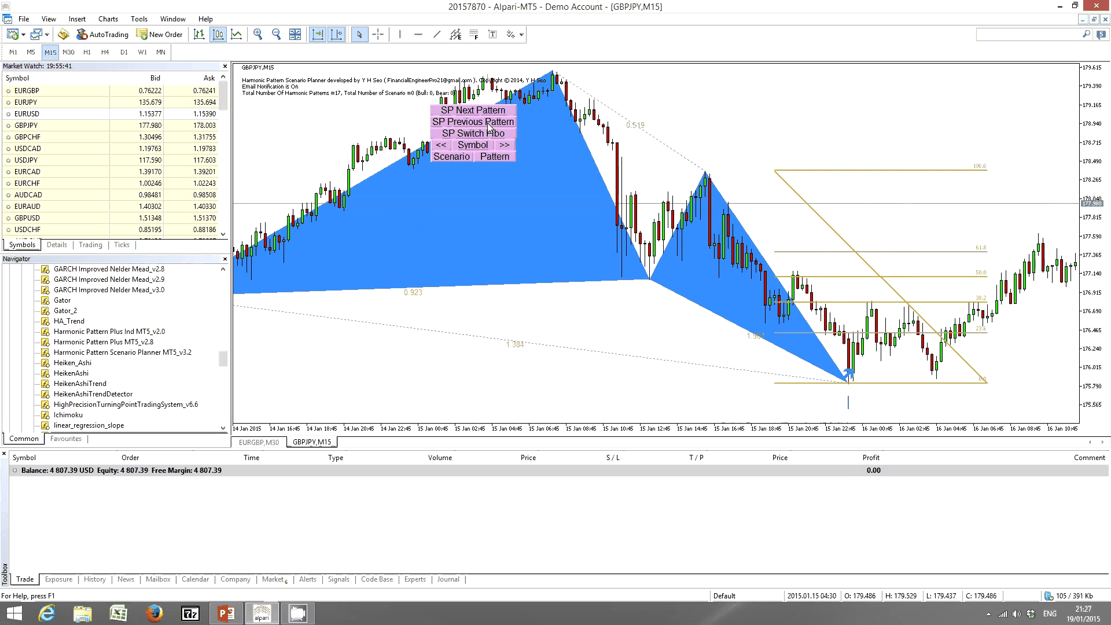
{"action": "key", "text": "minus"}
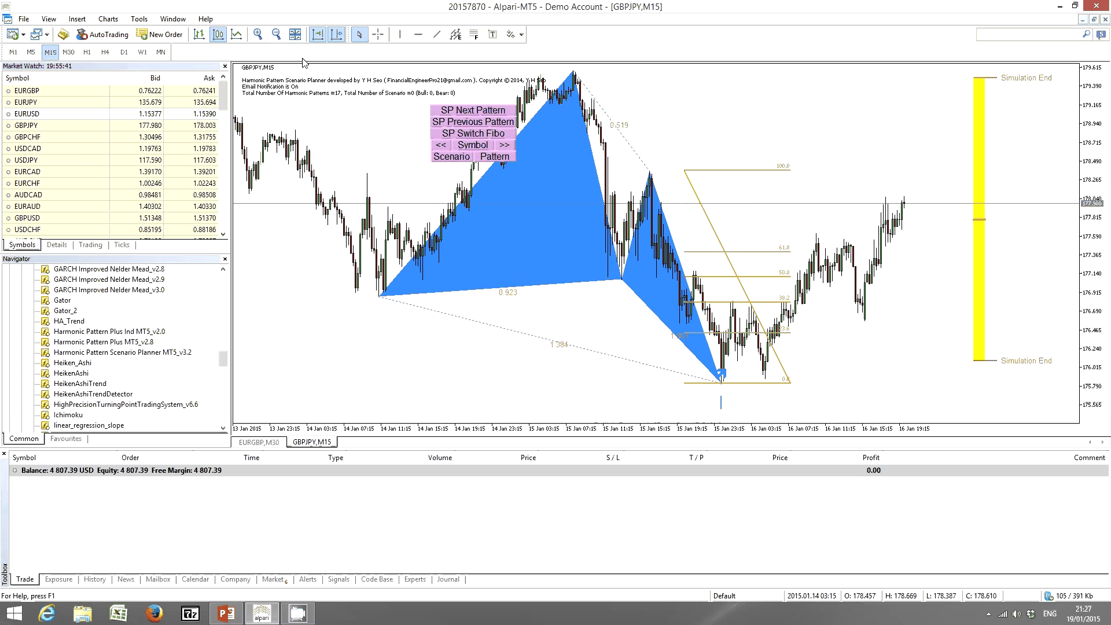
Step back through the GBPJPY harmonic patterns from Bullish Pattern 1 to Bearish Pattern 4, examining each pattern's MAPE.
{"action": "key", "text": "minus"}
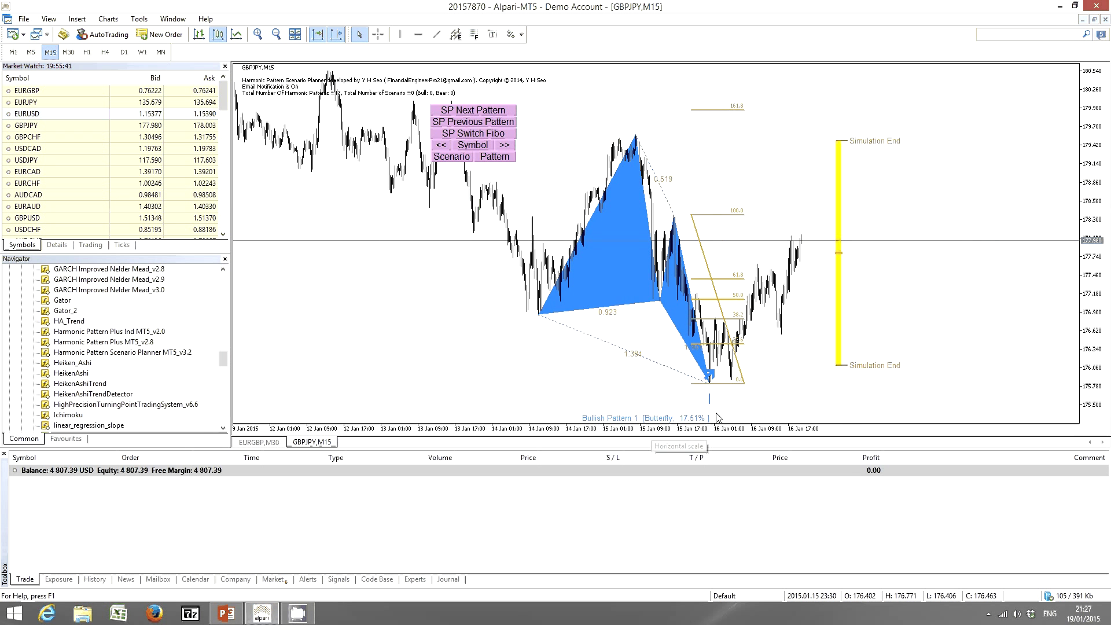
{"action": "left_click", "coordinate": [487, 123]}
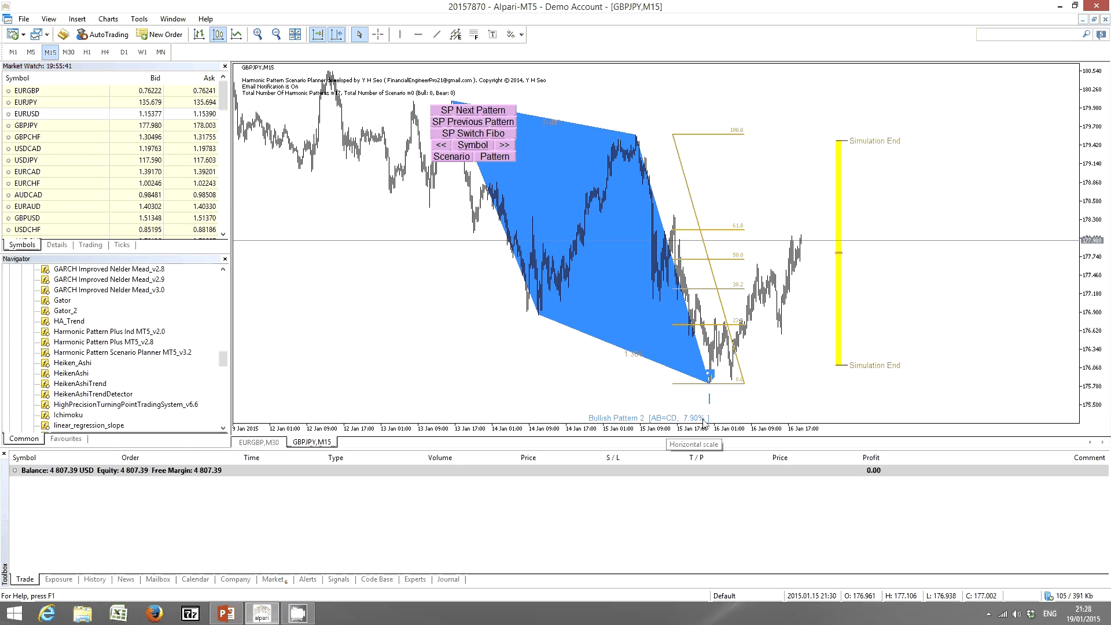
{"action": "left_click", "coordinate": [491, 152]}
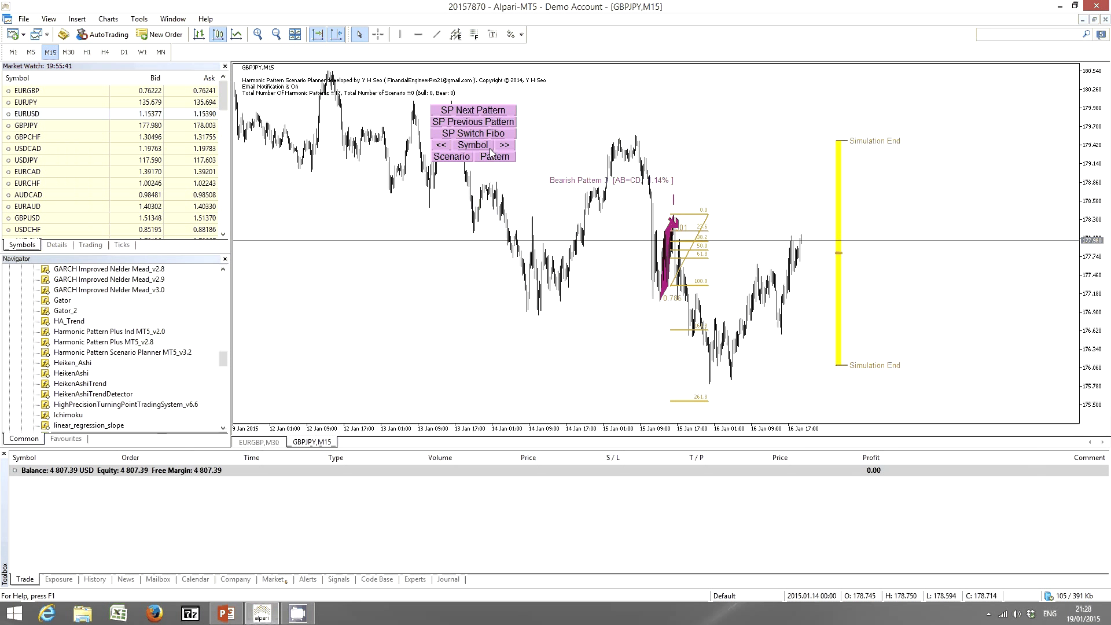
{"action": "double_click", "coordinate": [259, 35]}
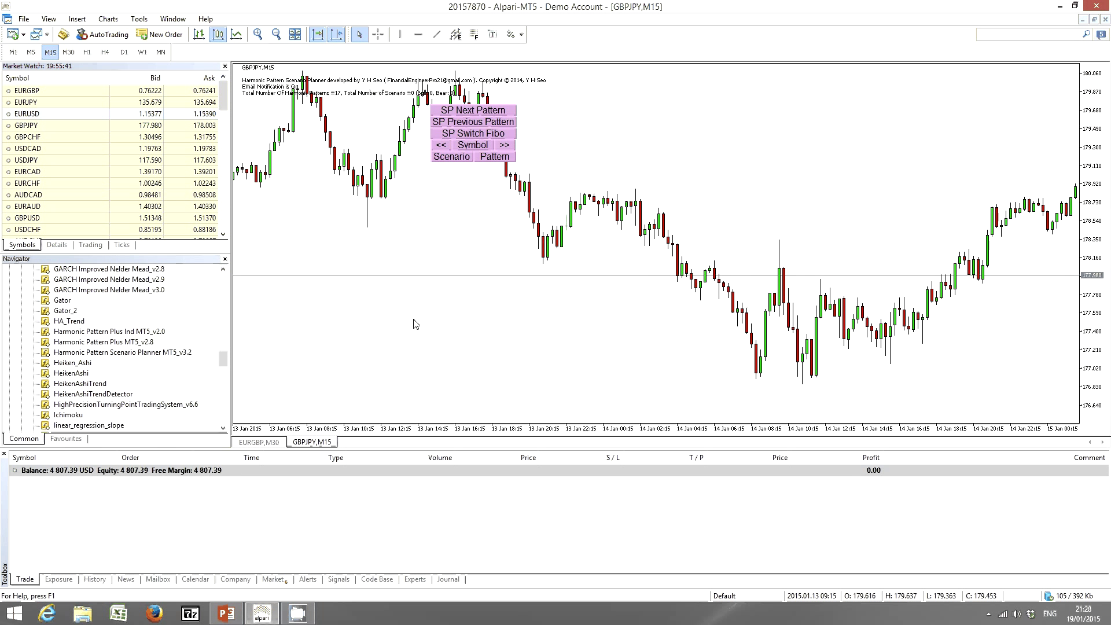
{"action": "scroll", "coordinate": [566, 244], "scroll_direction": "down", "scroll_amount": 5}
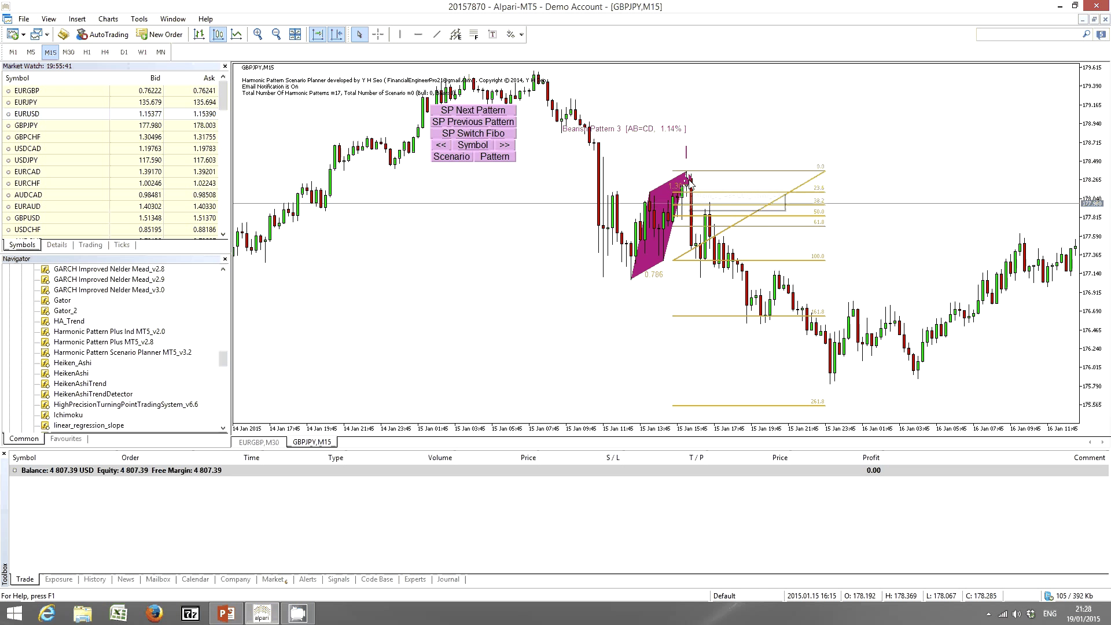
{"action": "left_click", "coordinate": [492, 143]}
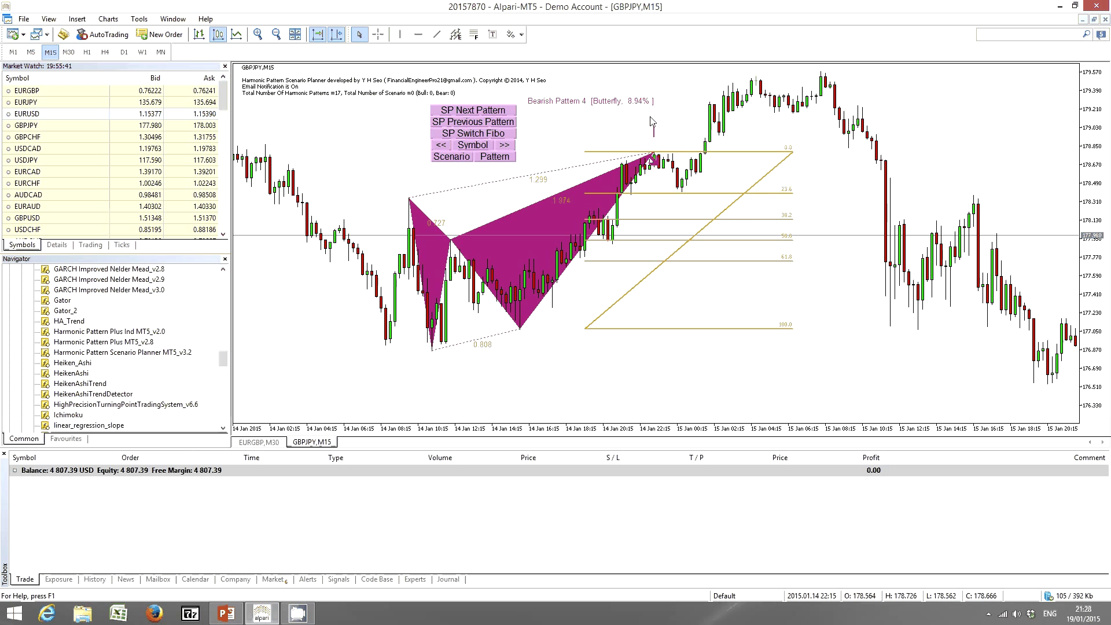
Return through the newer GBPJPY harmonic patterns from Bearish Pattern 4 to Bullish Pattern 1.
{"action": "left_click_drag", "start_coordinate": [612, 148], "coordinate": [511, 126]}
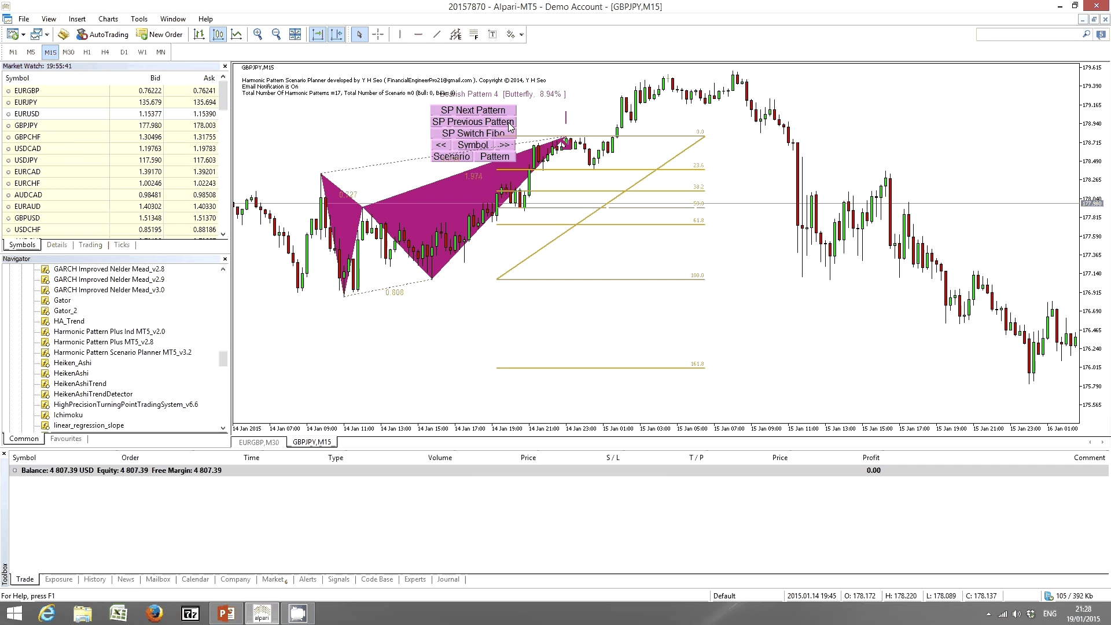
{"action": "left_click", "coordinate": [509, 123]}
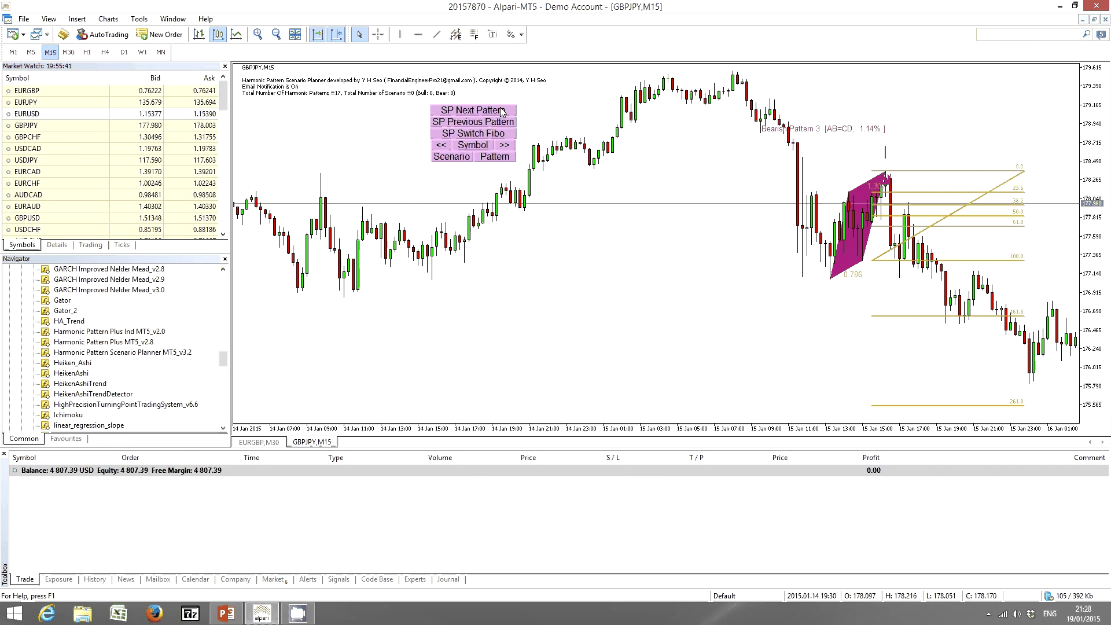
{"action": "left_click", "coordinate": [501, 112]}
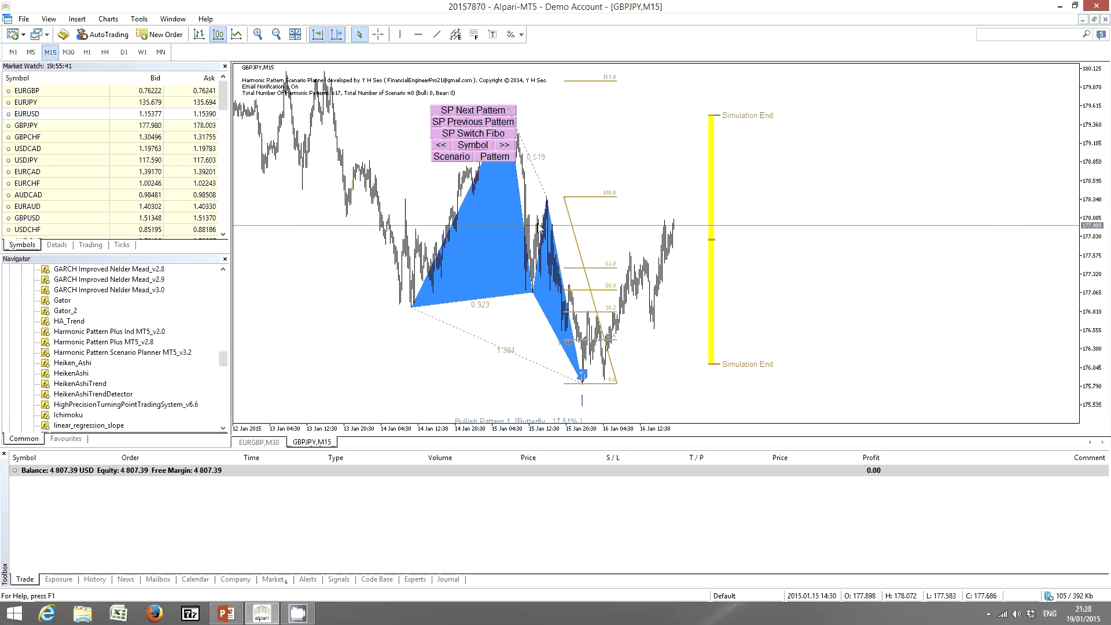
{"action": "left_click", "coordinate": [260, 35]}
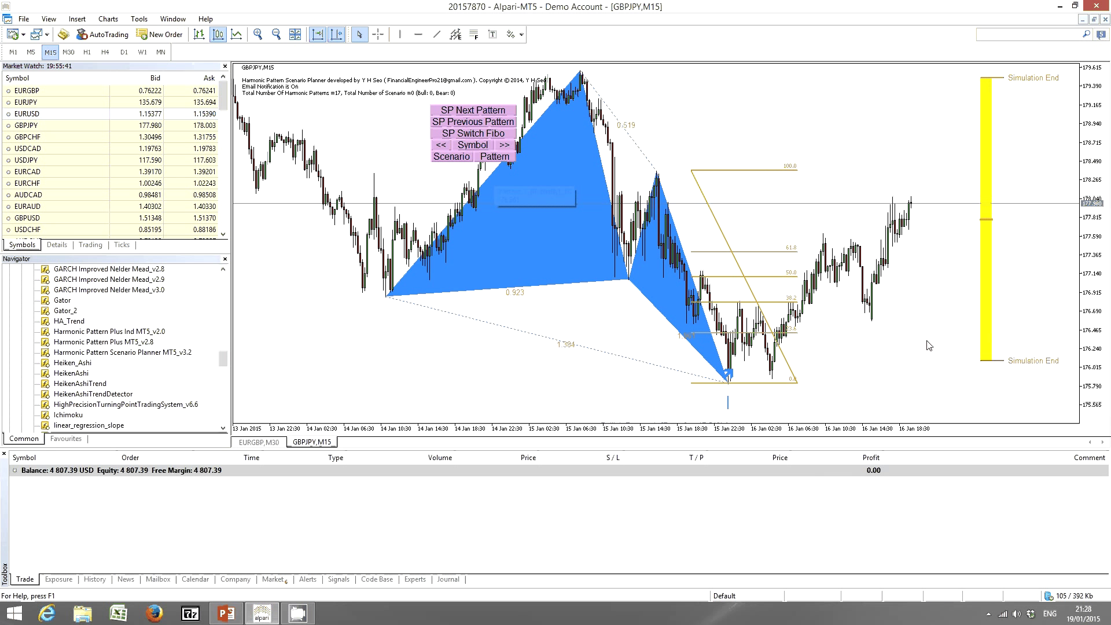
Load the potential GBPJPY scenarios and display several from the simulation bar, including Bearish Scenarios 26, 70, 66 and 53 and Bullish Scenario 2.
{"action": "left_click", "coordinate": [463, 161]}
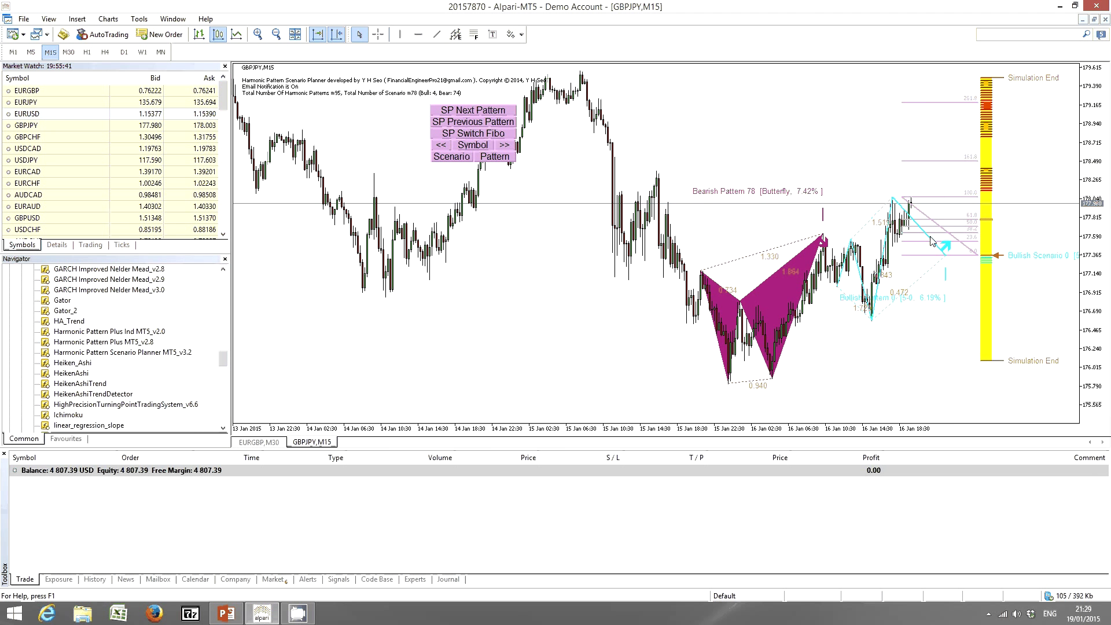
{"action": "left_click", "coordinate": [994, 131]}
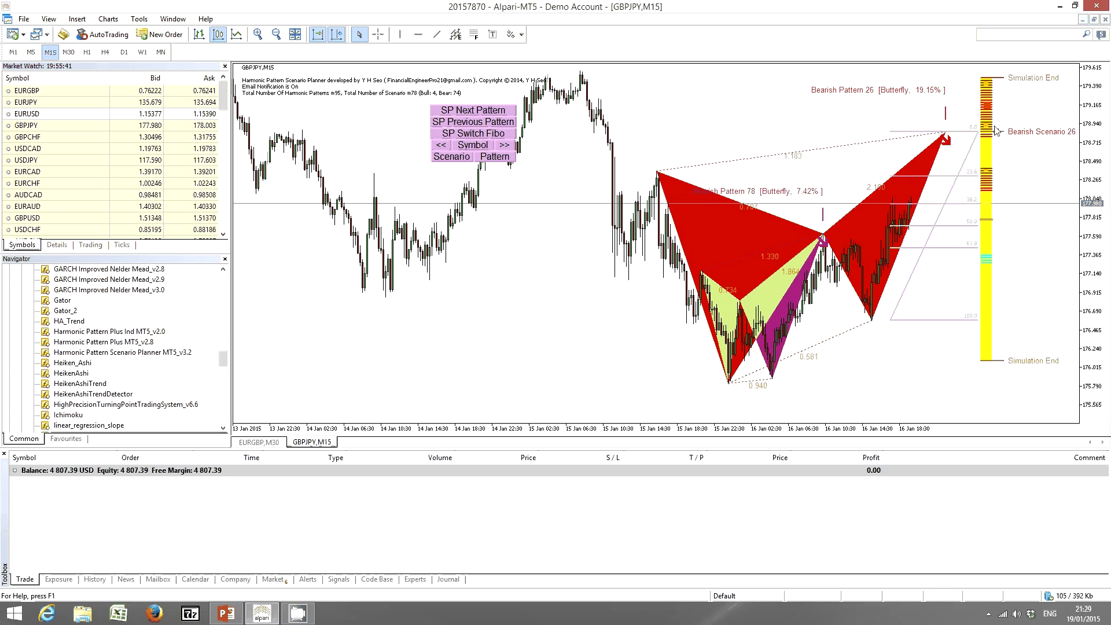
{"action": "left_click", "coordinate": [991, 88]}
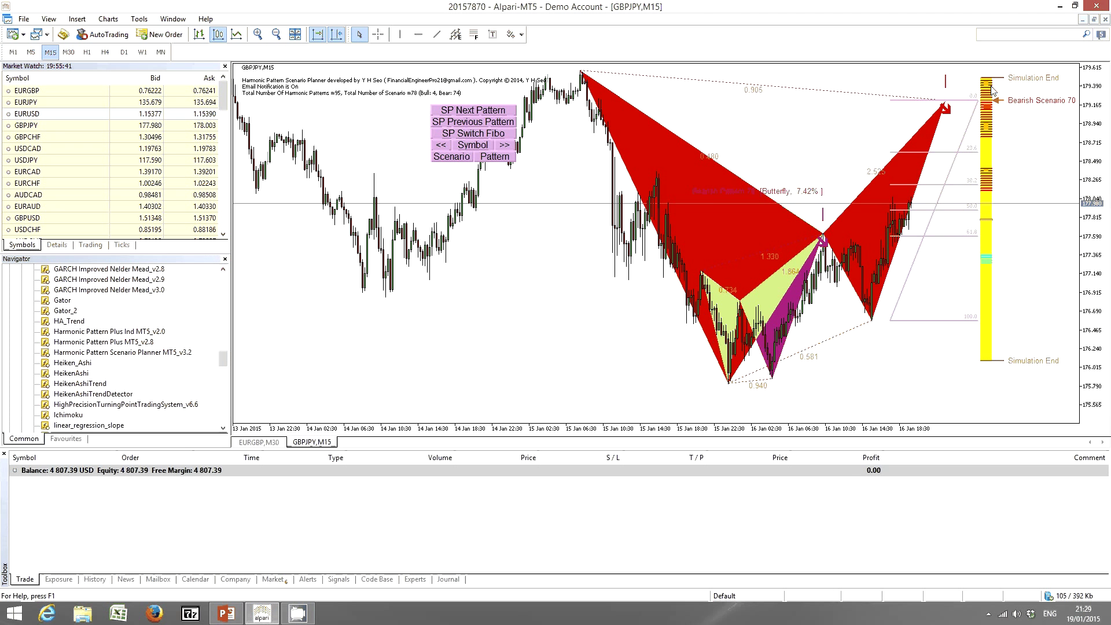
{"action": "left_click", "coordinate": [982, 125]}
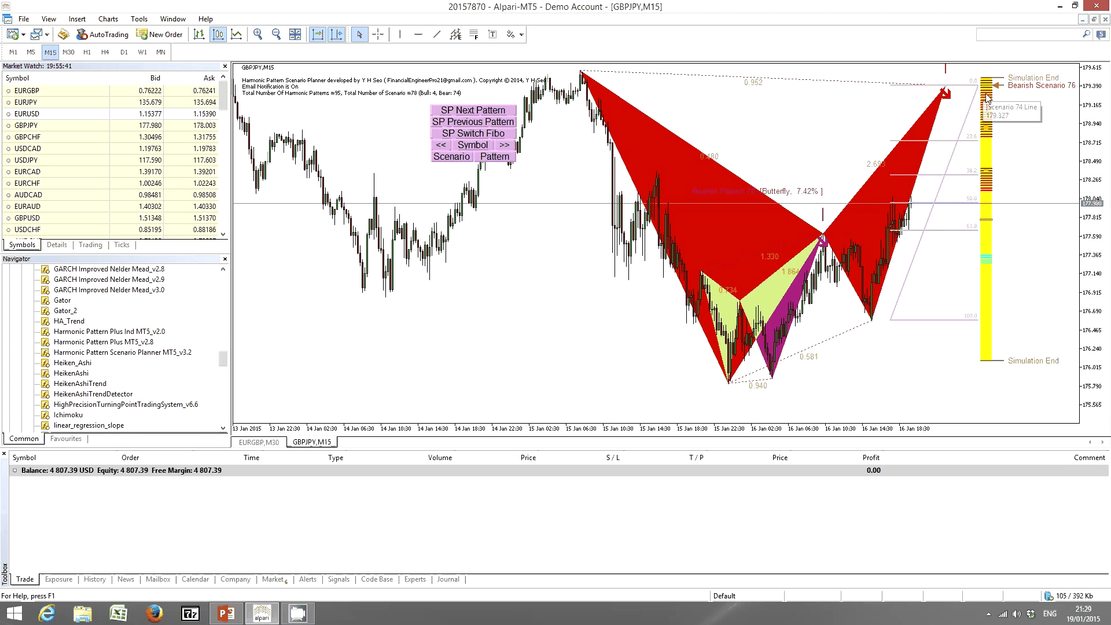
{"action": "left_click", "coordinate": [987, 110]}
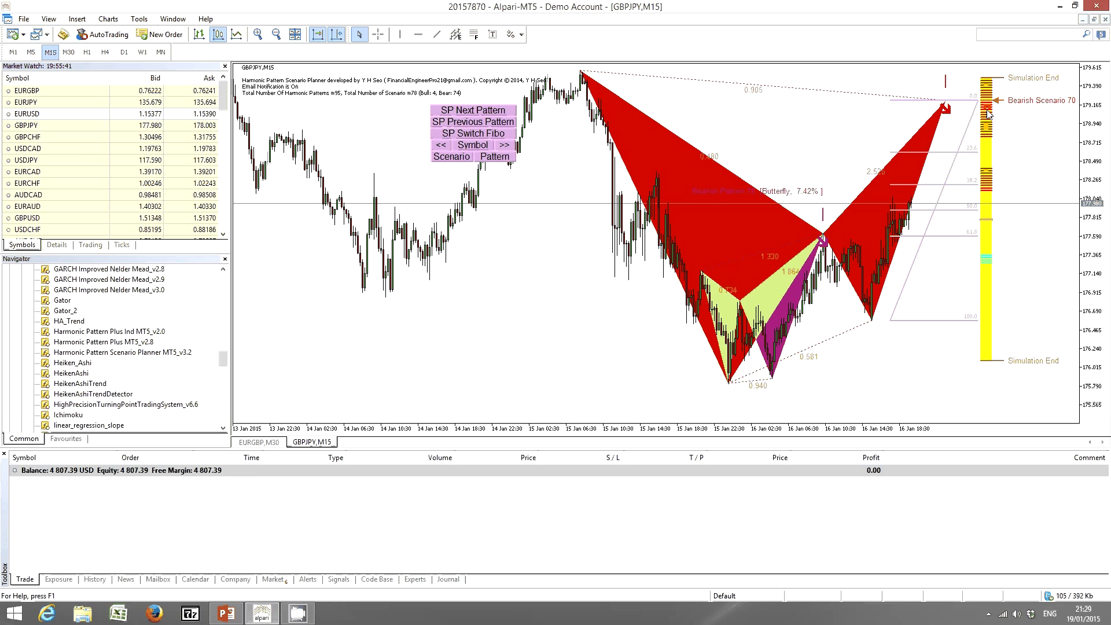
{"action": "left_click", "coordinate": [988, 109]}
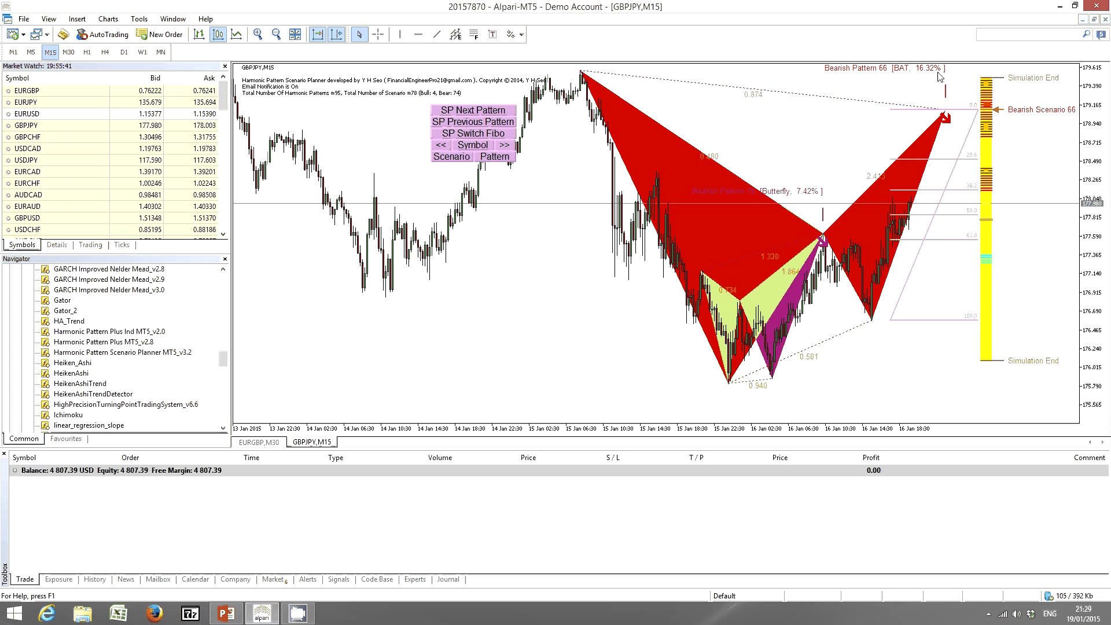
{"action": "left_click", "coordinate": [906, 167]}
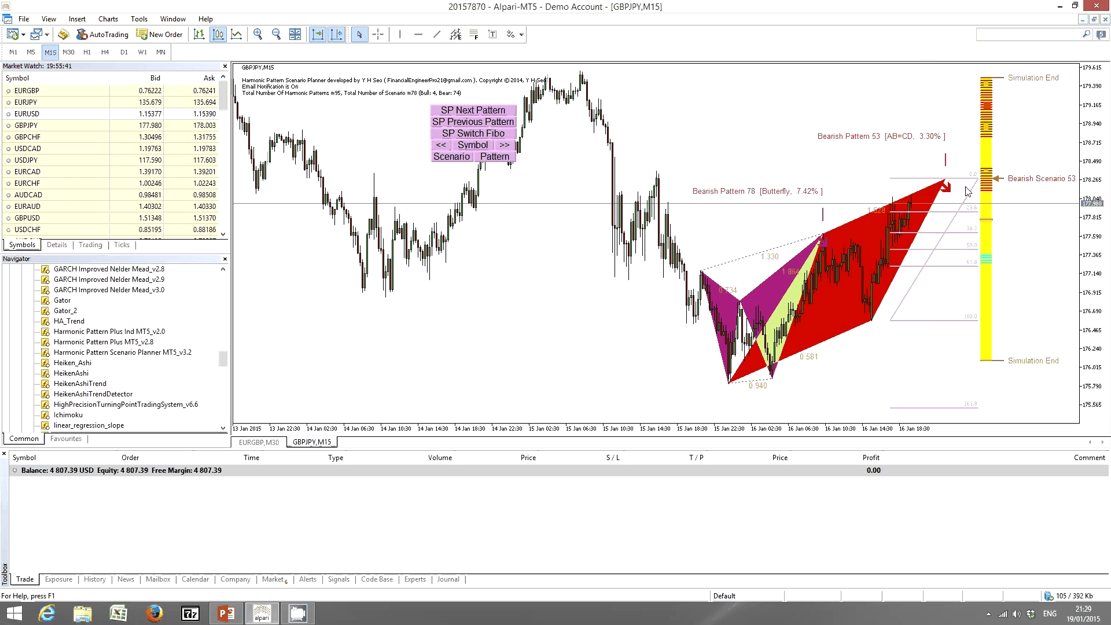
{"action": "left_click", "coordinate": [988, 262]}
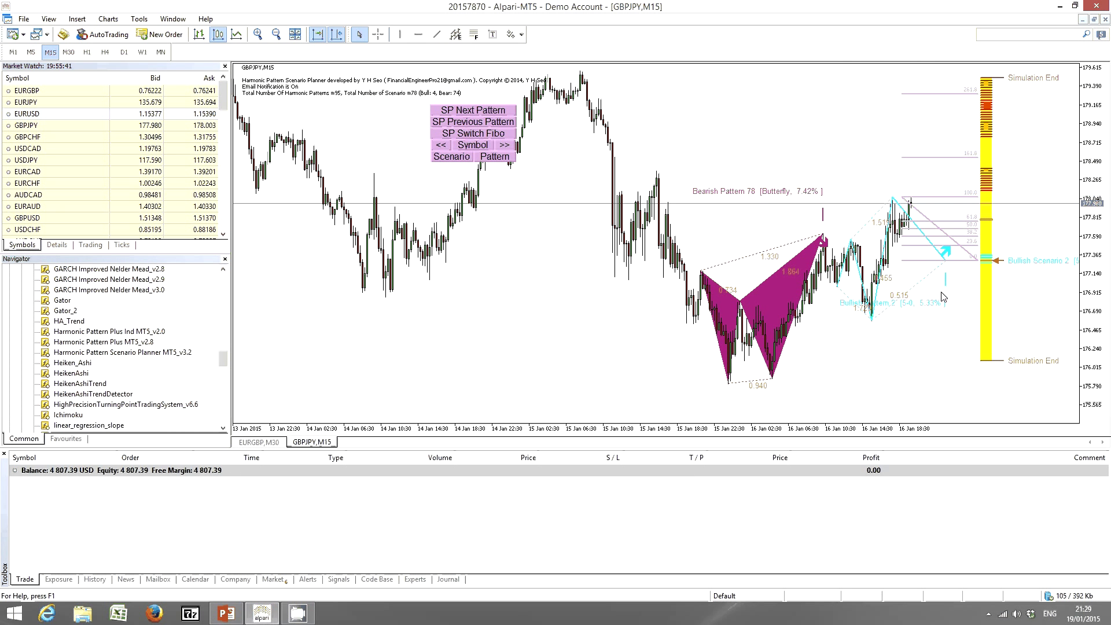
Consult the PowerPoint slide on identifying the most probable scenario among redundant ones, and return to MetaTrader 5.
{"action": "left_click", "coordinate": [238, 618]}
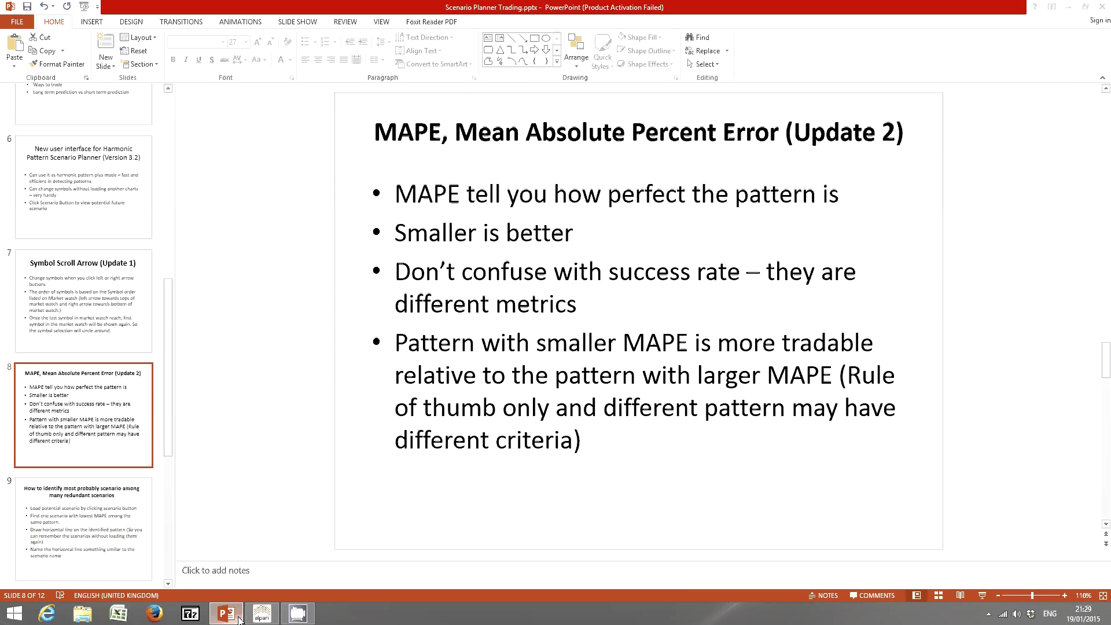
{"action": "scroll", "coordinate": [450, 249], "scroll_direction": "down", "scroll_amount": 1}
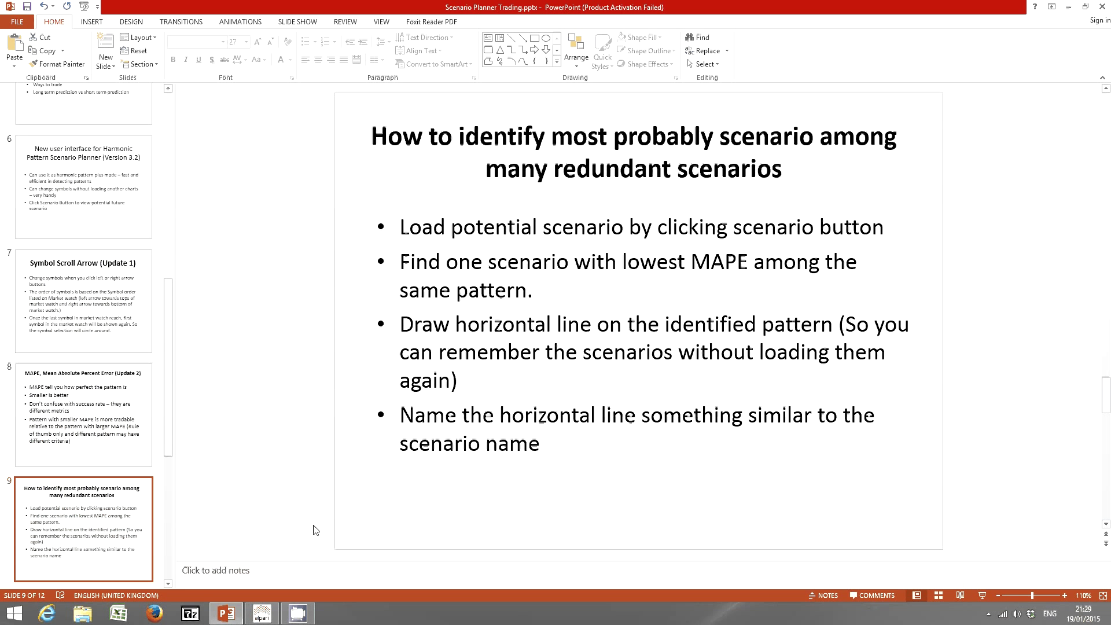
{"action": "key", "text": "alt+Tab"}
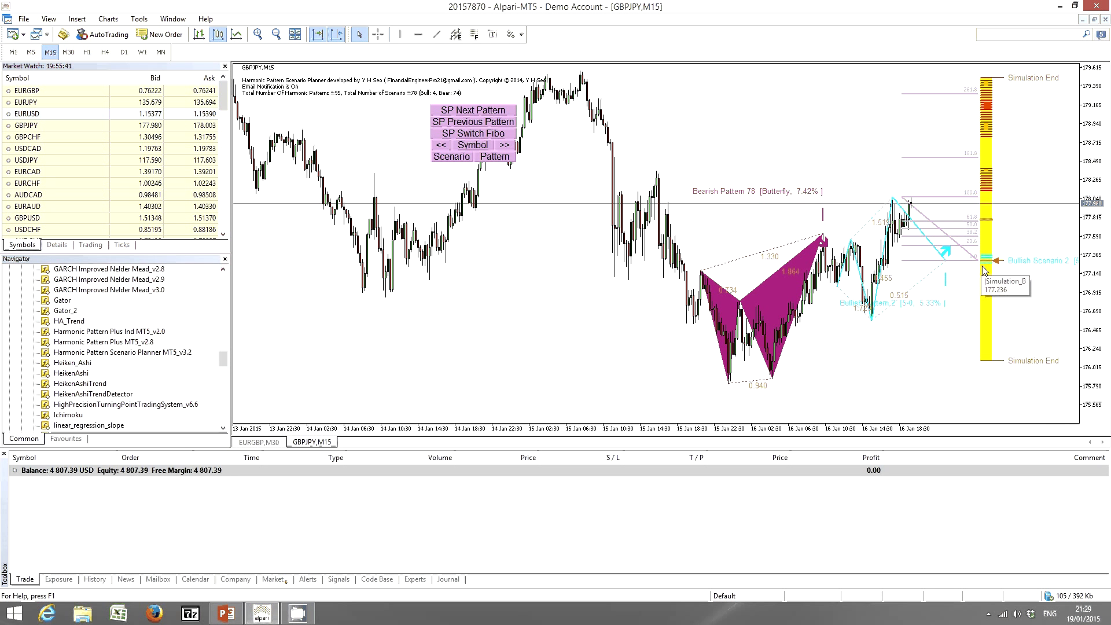
Switch the planner to pattern mode and back to scenario mode, and display Bearish Scenario 64 and Bullish Scenario 1.
{"action": "left_click", "coordinate": [494, 157]}
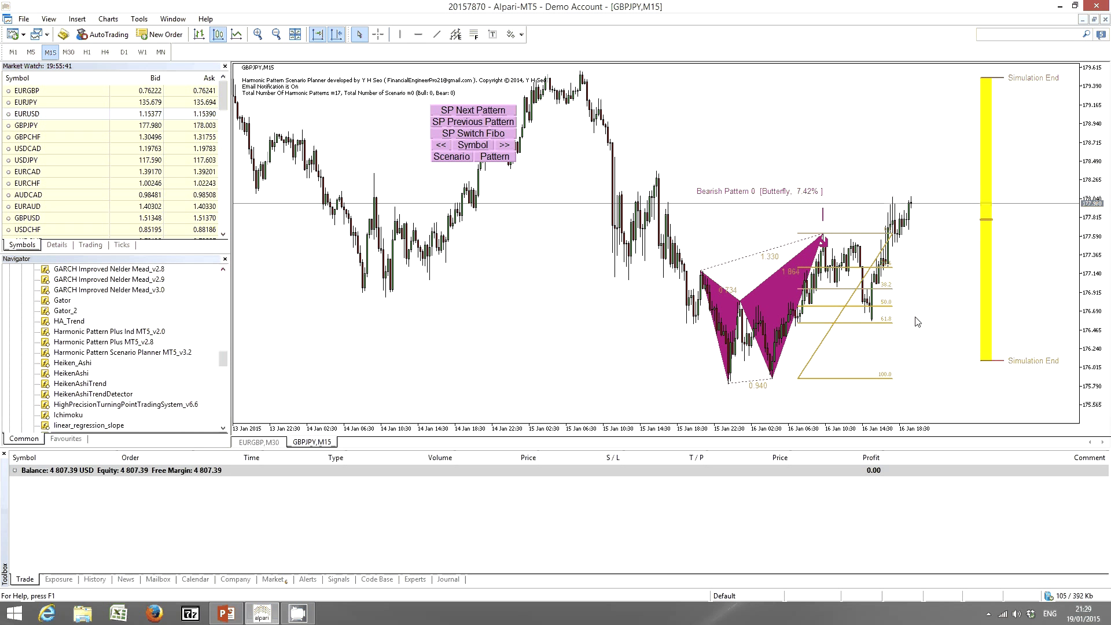
{"action": "left_click", "coordinate": [452, 157]}
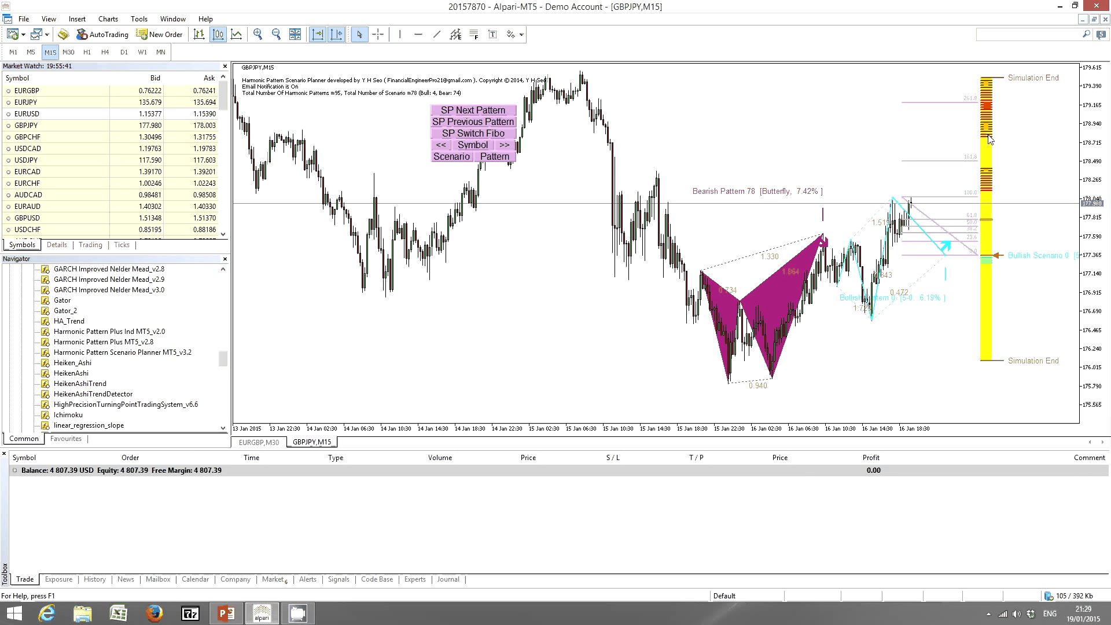
{"action": "left_click", "coordinate": [991, 165]}
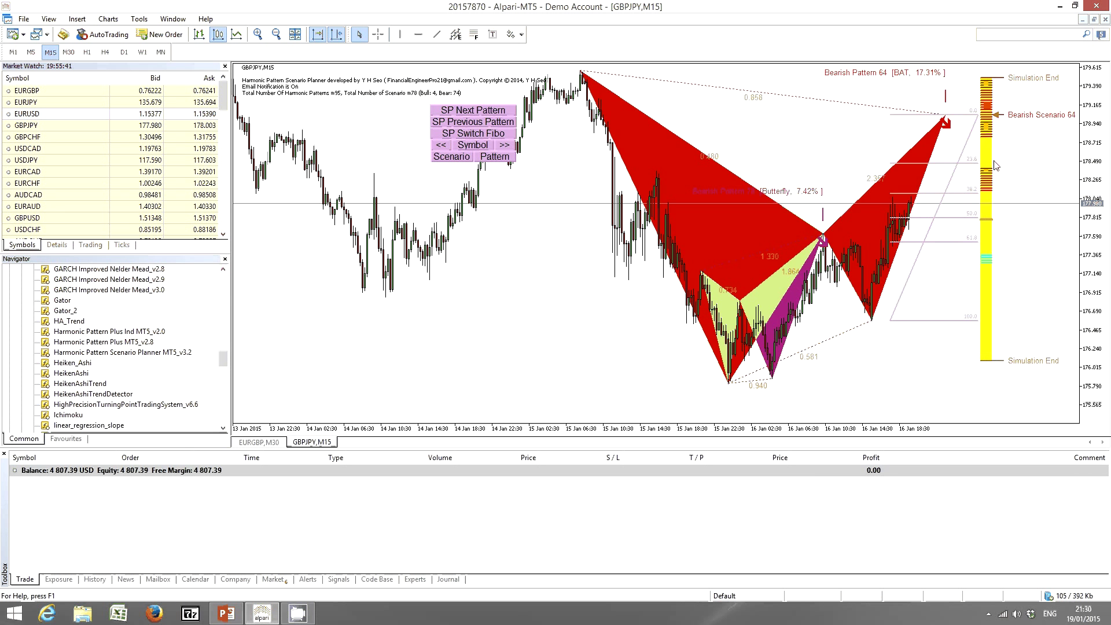
{"action": "left_click", "coordinate": [989, 262]}
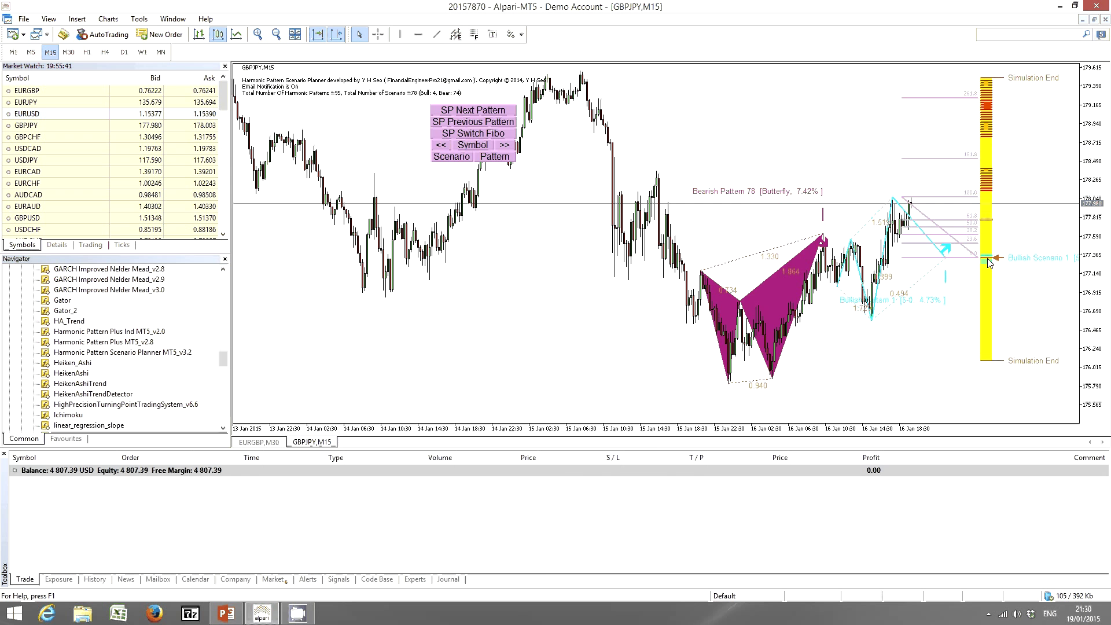
Highlight the bullet about finding the scenario with the lowest MAPE on the PowerPoint slide, and return to MetaTrader 5.
{"action": "key", "text": "alt+Tab"}
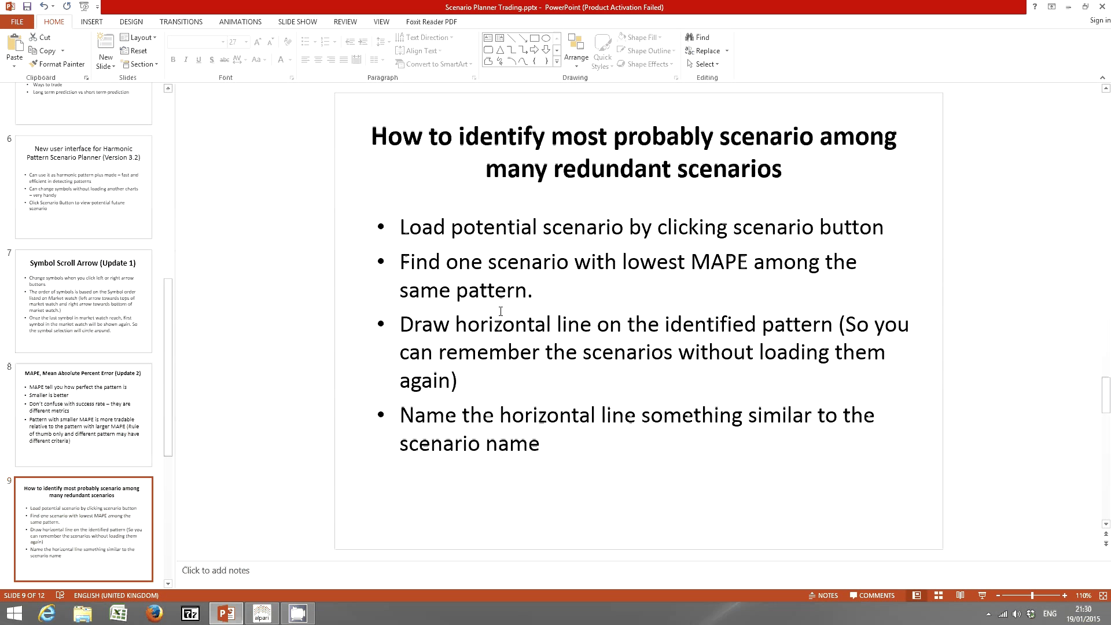
{"action": "mouse_move", "coordinate": [400, 266]}
{"action": "left_mouse_down"}
{"action": "mouse_move", "coordinate": [489, 266]}
{"action": "mouse_move", "coordinate": [528, 297]}
{"action": "left_mouse_up"}
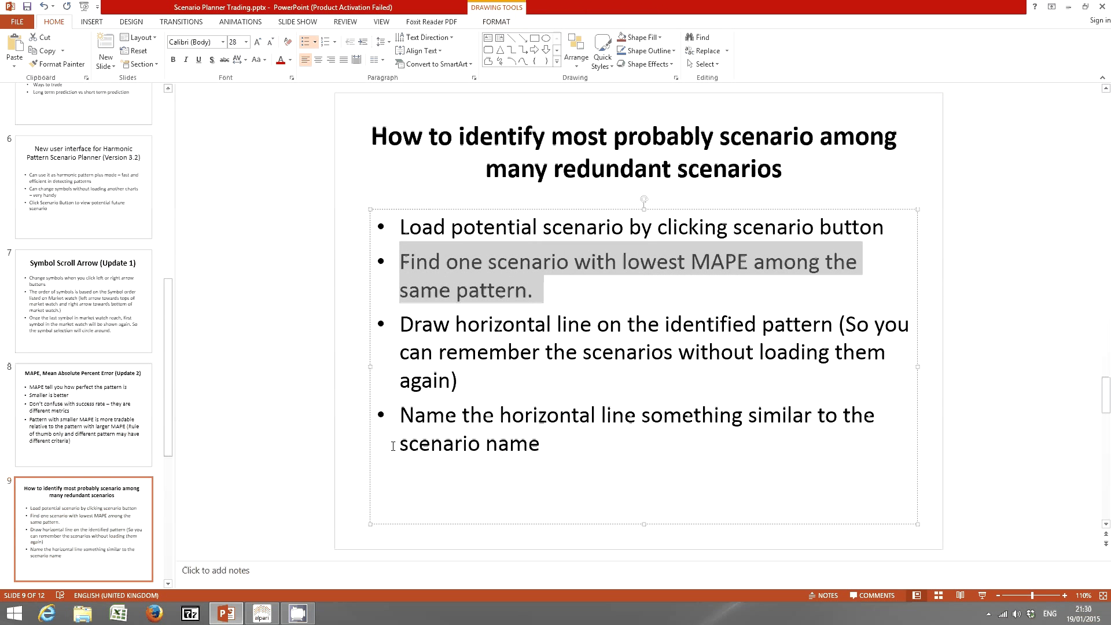
{"action": "left_click", "coordinate": [263, 615]}
Display Bearish Scenarios 57, 52 and 48 from the simulation bar to compare the MAPE of the AB=CD patterns.
{"action": "left_click", "coordinate": [987, 181]}
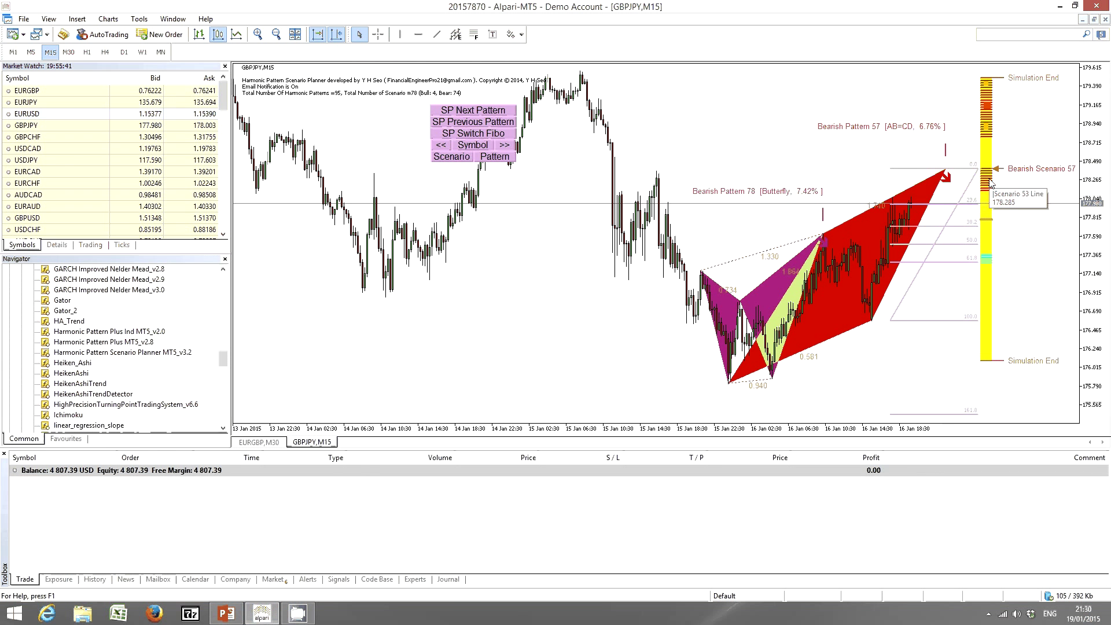
{"action": "left_click", "coordinate": [992, 189]}
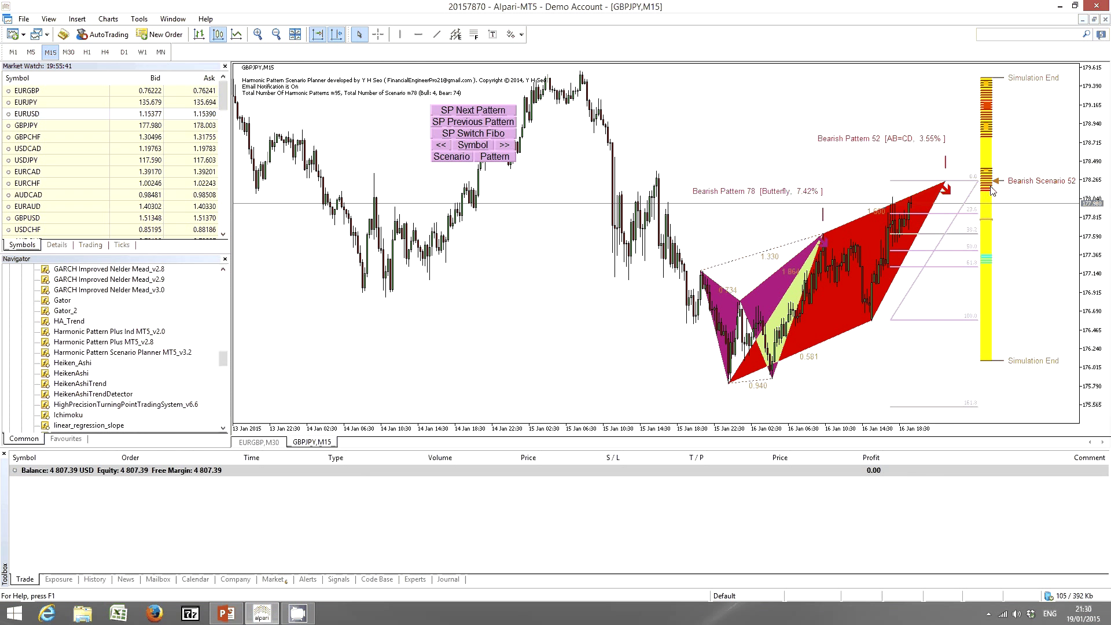
{"action": "left_click", "coordinate": [987, 185]}
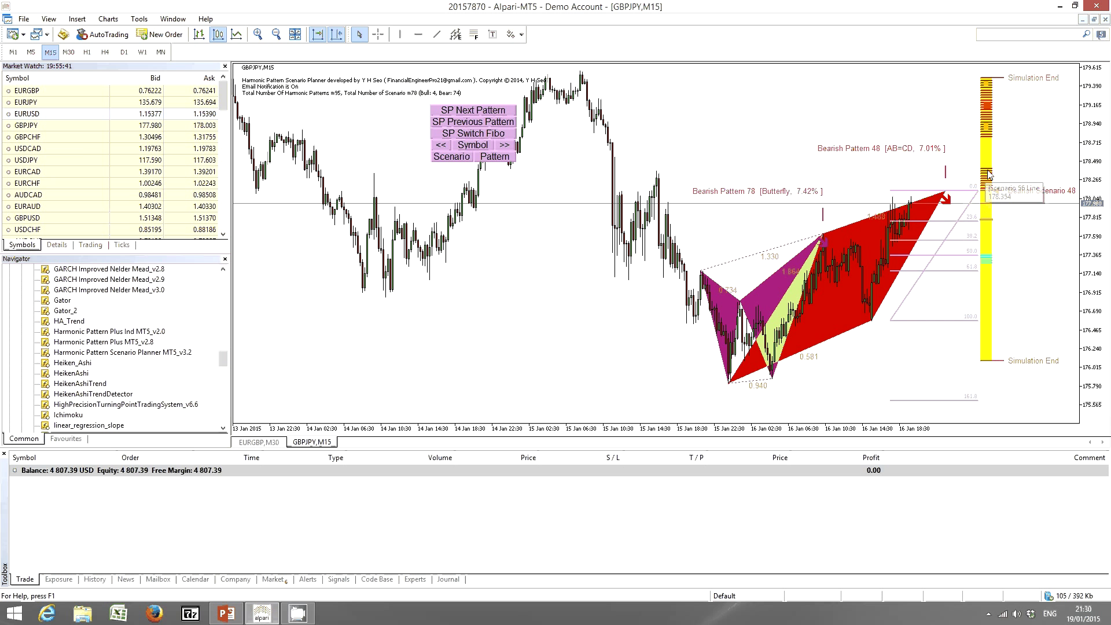
{"action": "left_click", "coordinate": [989, 174]}
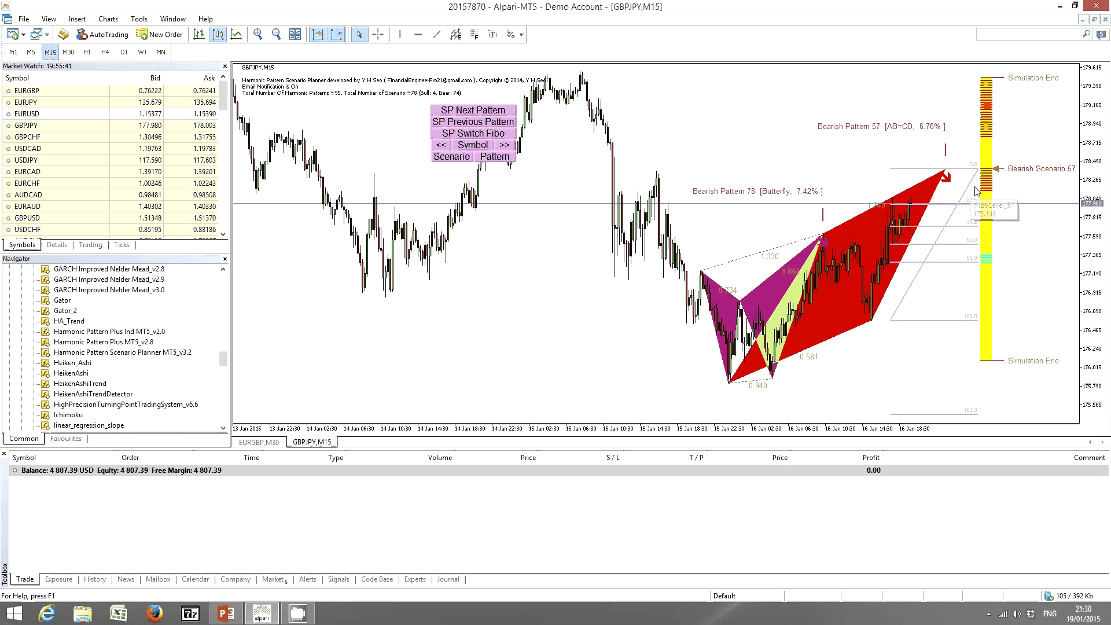
Step through the AB=CD scenarios from Bearish Scenario 57 to 49 and back to 51, comparing their MAPE values.
{"action": "left_click", "coordinate": [489, 114]}
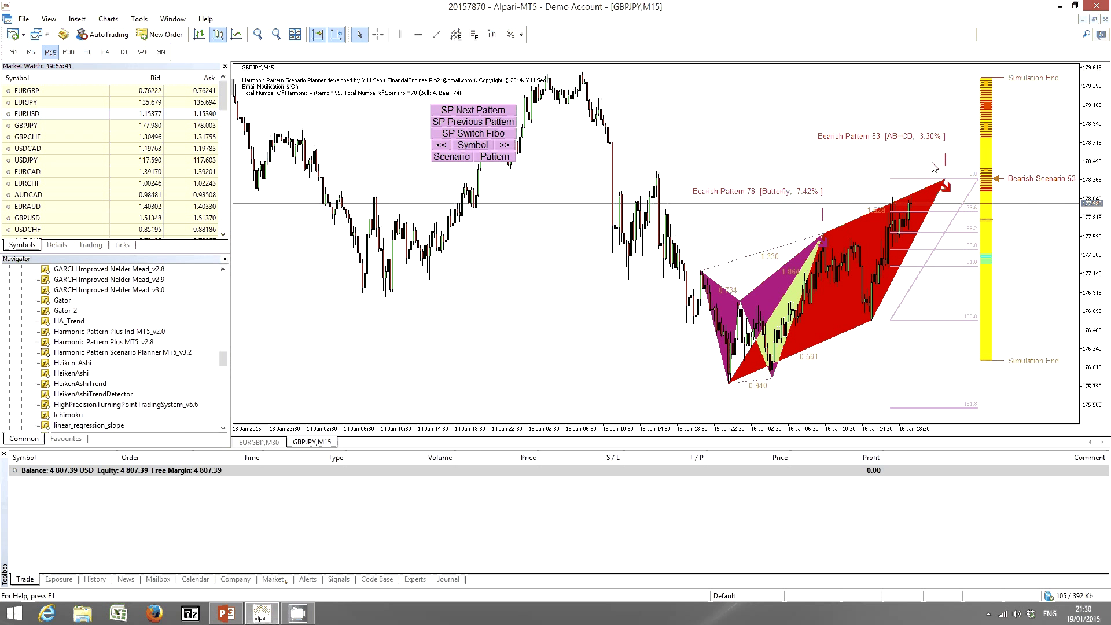
{"action": "left_click", "coordinate": [486, 114]}
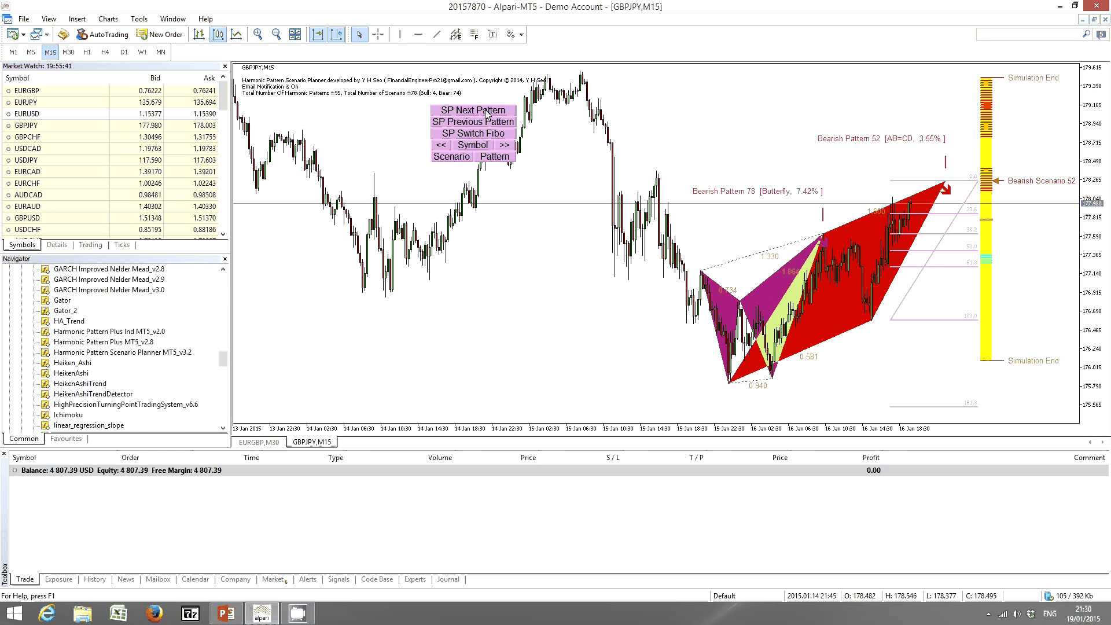
{"action": "left_click", "coordinate": [486, 114]}
{"action": "left_click", "coordinate": [486, 114]}
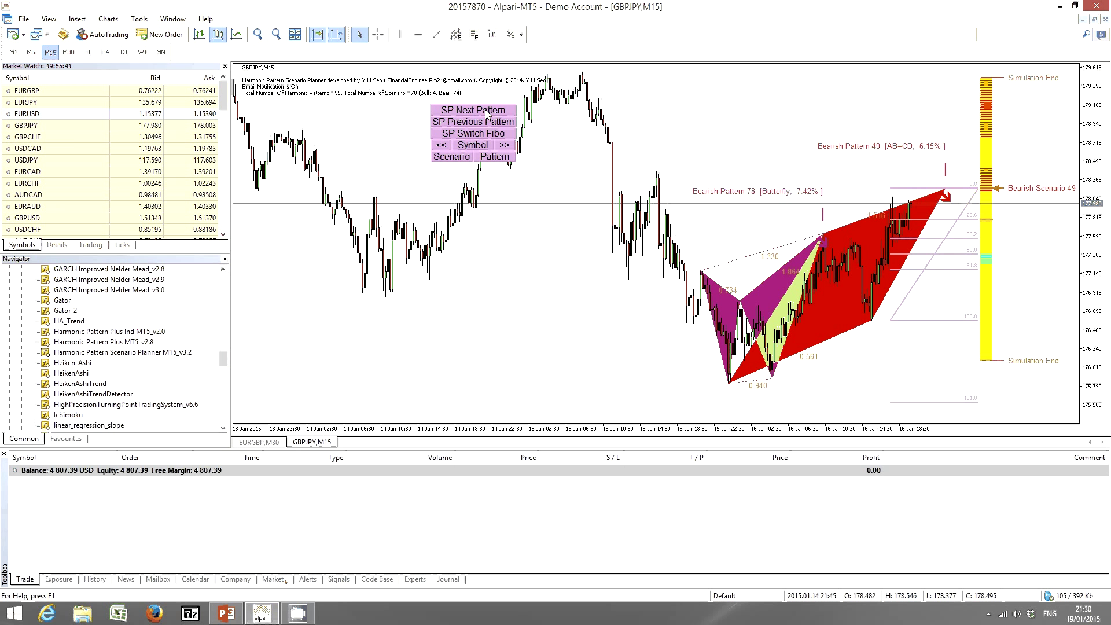
{"action": "left_click", "coordinate": [484, 123]}
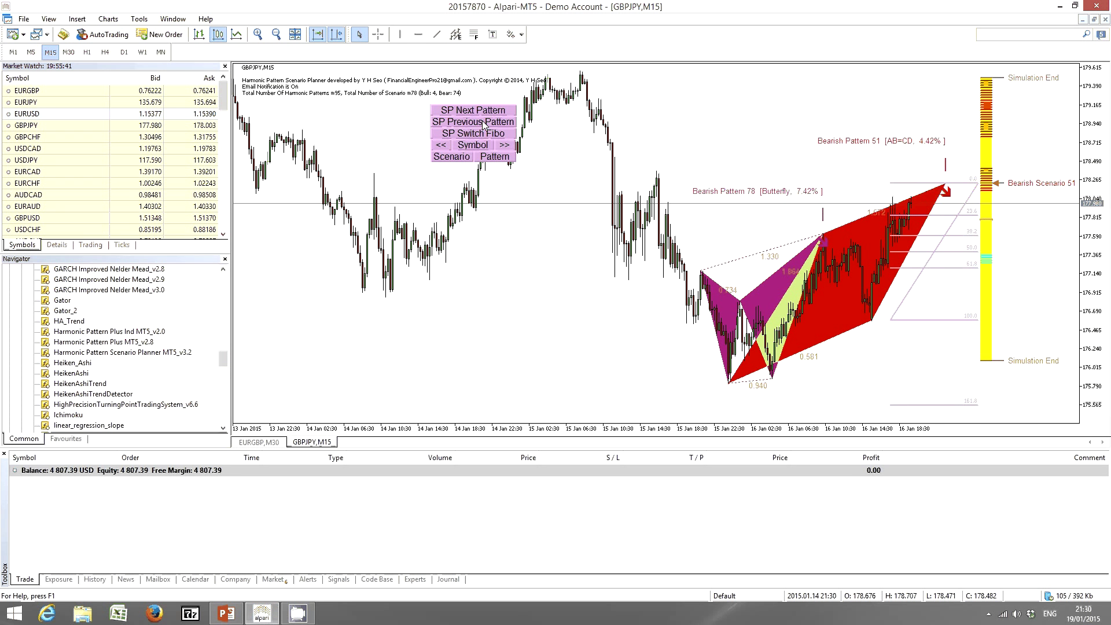
Step through the neighbouring AB=CD scenarios up to Bearish Scenario 54 and back to Bearish Scenario 53, comparing their MAPE values.
{"action": "left_click", "coordinate": [484, 124]}
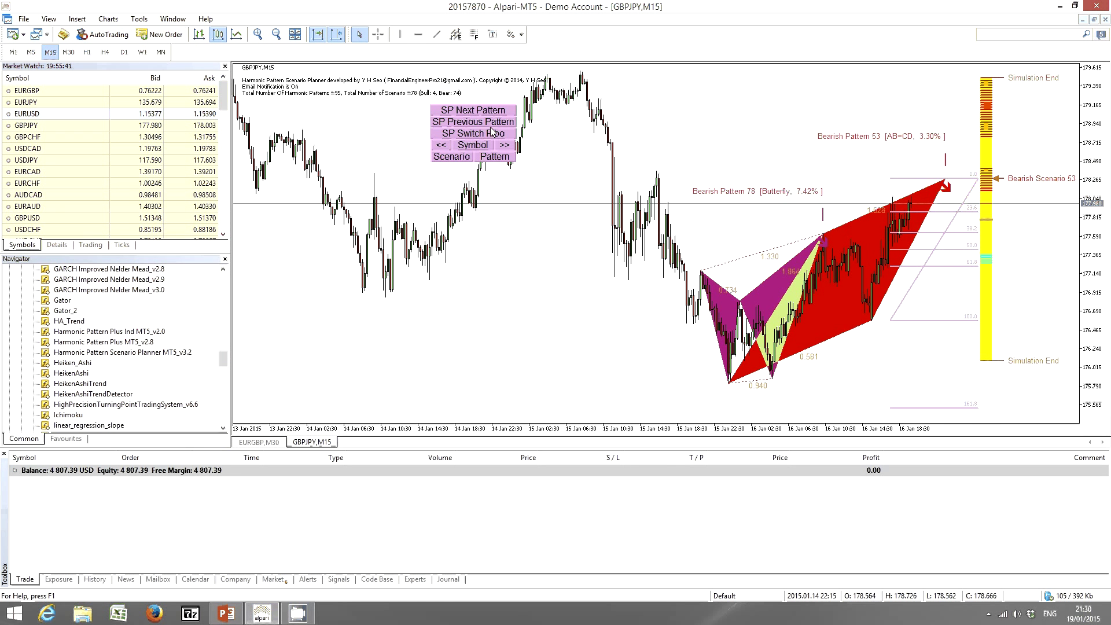
{"action": "left_click", "coordinate": [493, 114]}
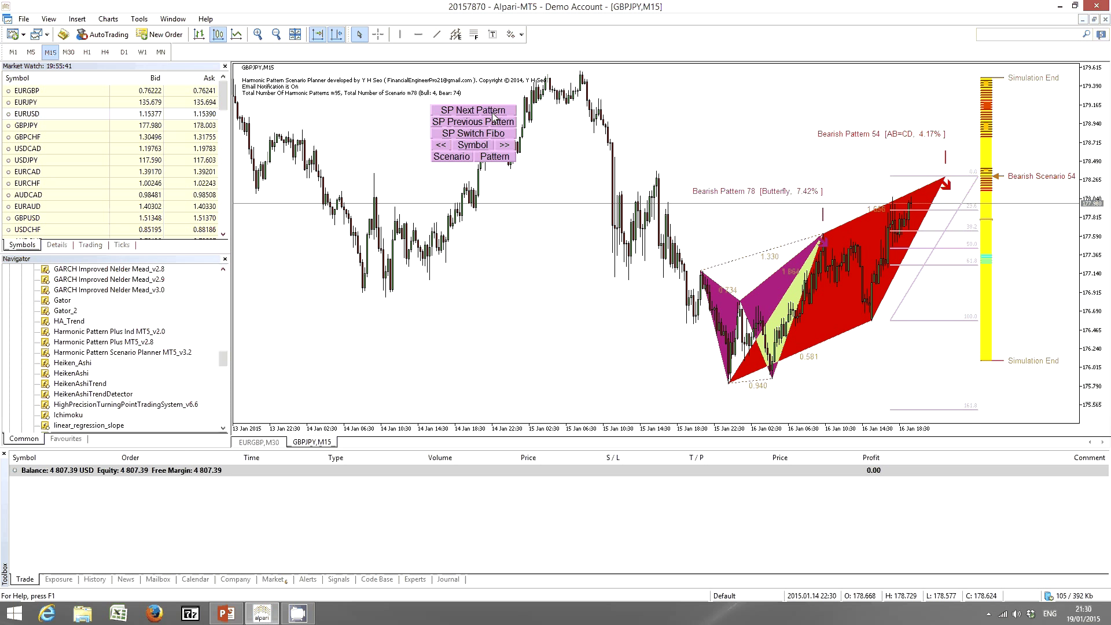
{"action": "left_click", "coordinate": [494, 121]}
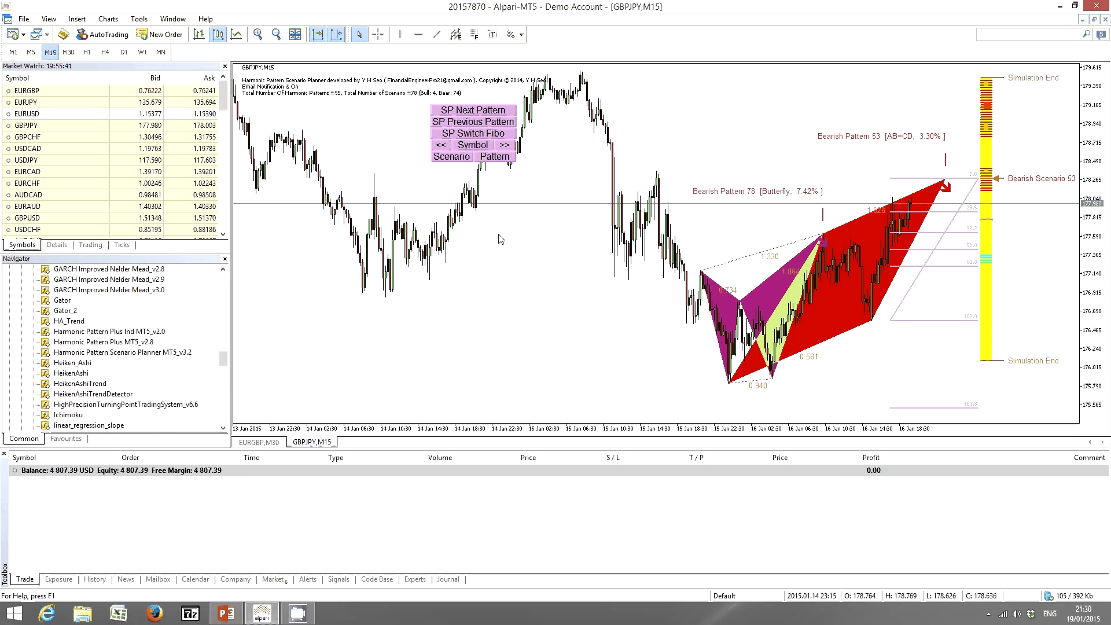
Place a horizontal line on the GBPJPY chart at the Bearish Scenario 53 level, at about 178.278.
{"action": "key", "text": "h"}
{"action": "left_click", "coordinate": [754, 175]}
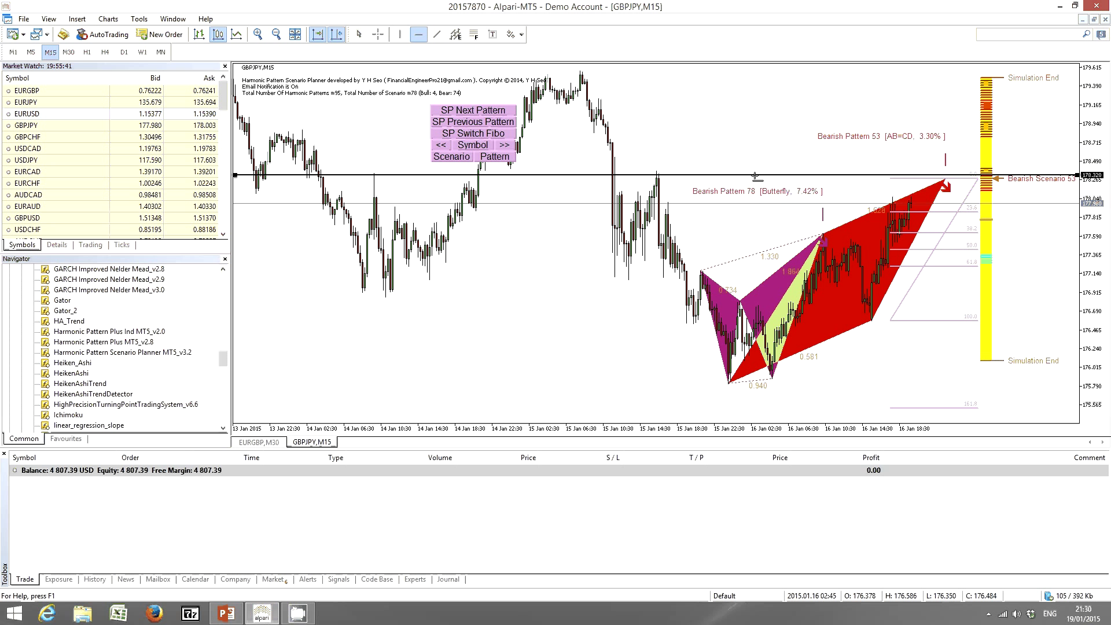
{"action": "left_click_drag", "start_coordinate": [754, 175], "coordinate": [757, 180]}
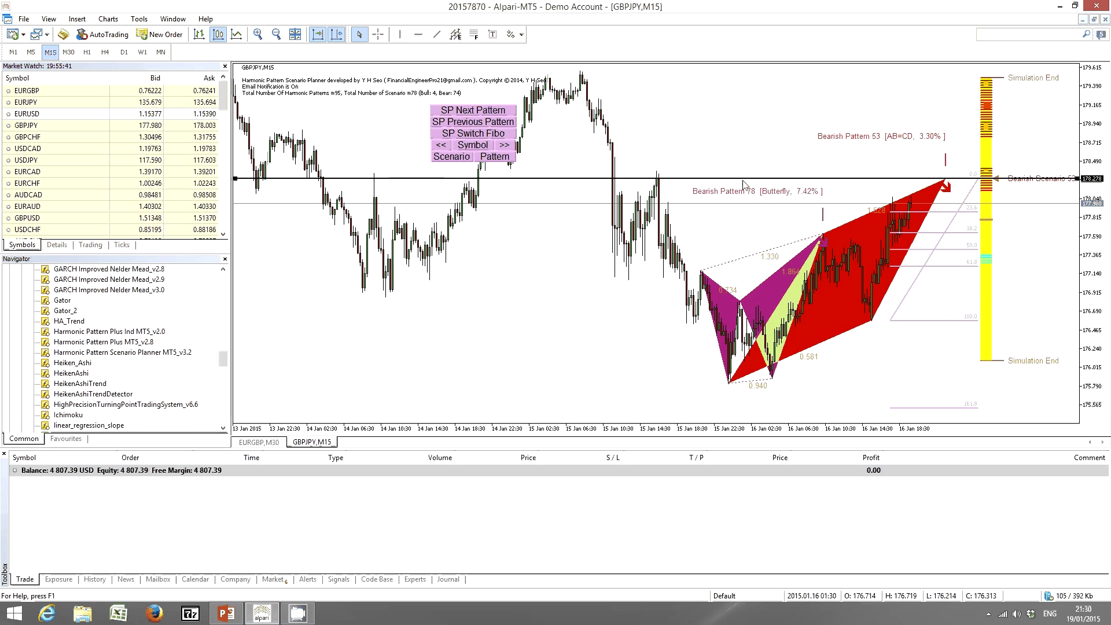
Rename the horizontal line at Bearish Scenario 53 as "M15 Horizontal Line Bearish ABCD 3.30".
{"action": "double_click", "coordinate": [707, 178]}
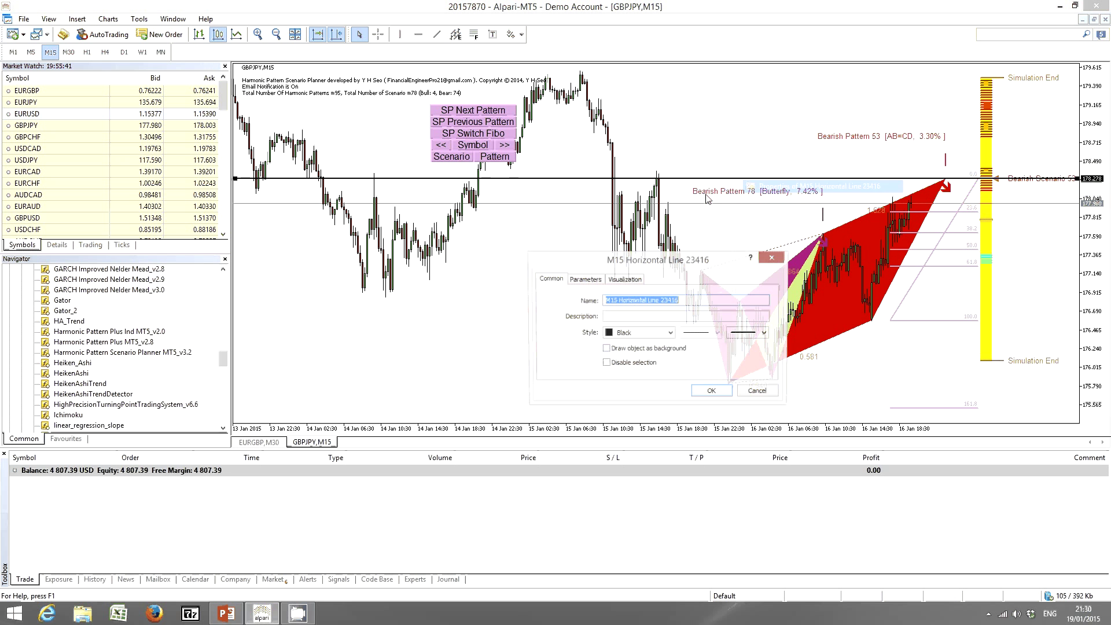
{"action": "left_click", "coordinate": [739, 298]}
{"action": "key", "text": "BackSpace"}
{"action": "key", "text": "BackSpace"}
{"action": "key", "text": "BackSpace"}
{"action": "key", "text": "BackSpace"}
{"action": "key", "text": "BackSpace"}
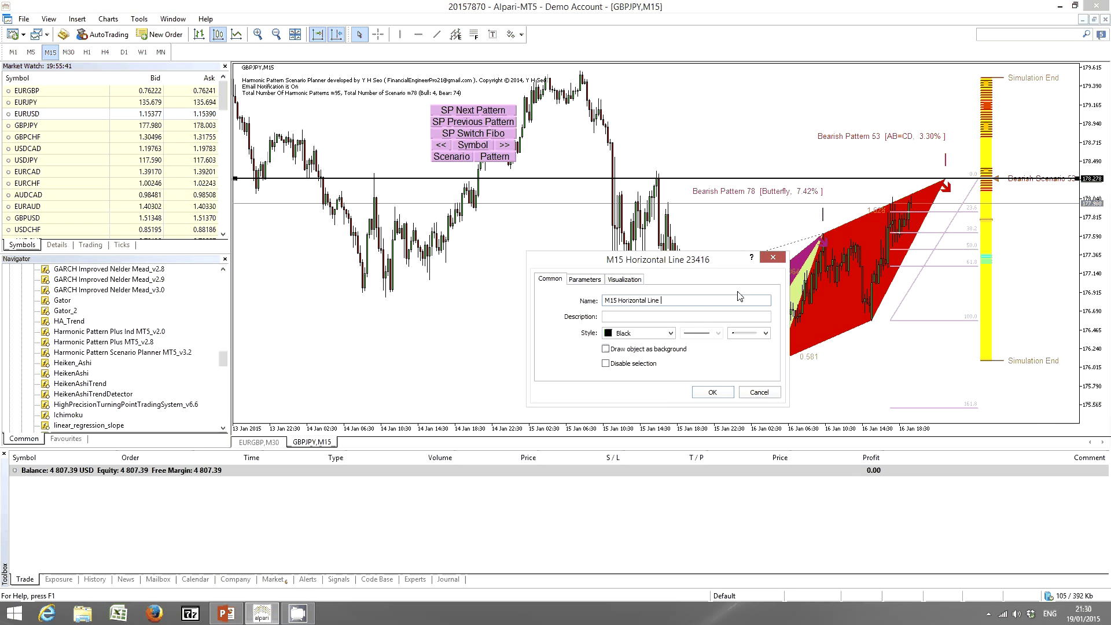
{"action": "type", "text": "ABCD 3.30"}
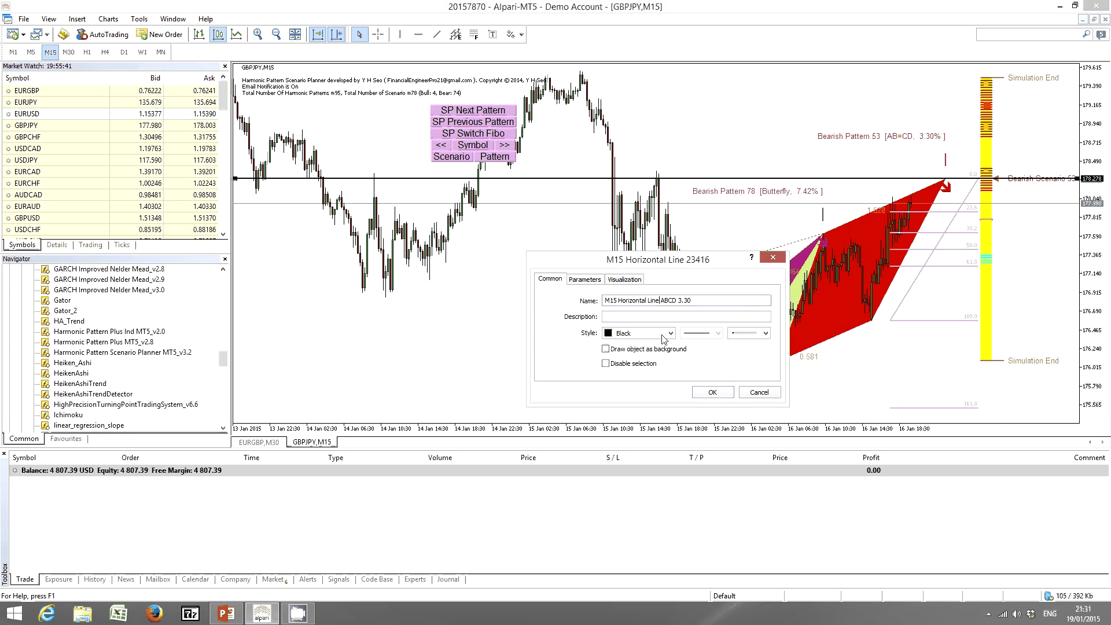
{"action": "type", "text": " Bearis "}
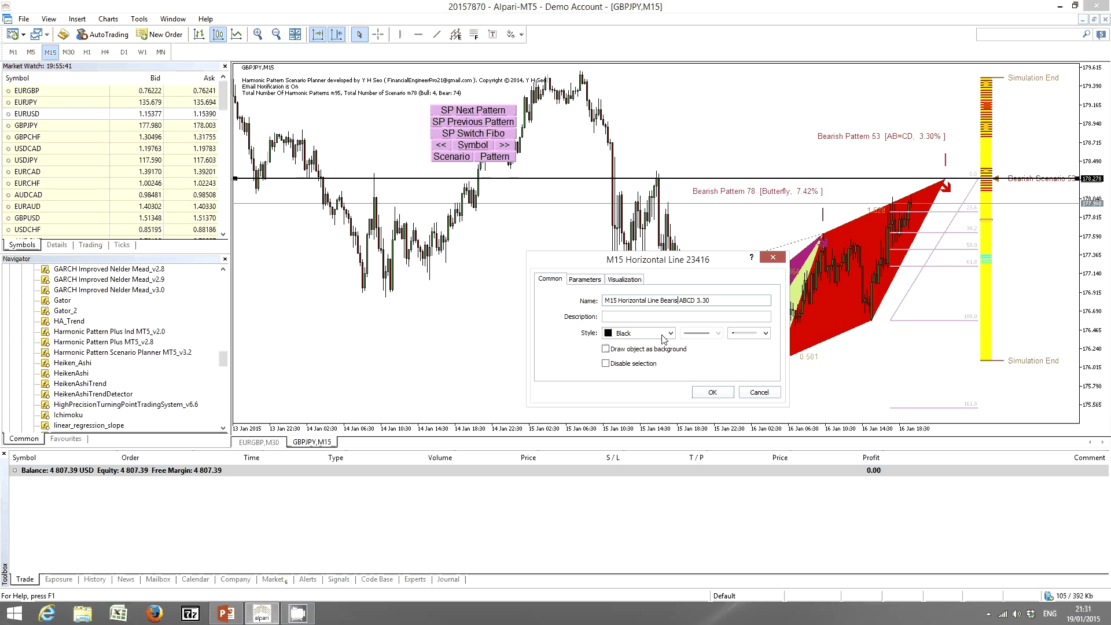
{"action": "type", "text": "h"}
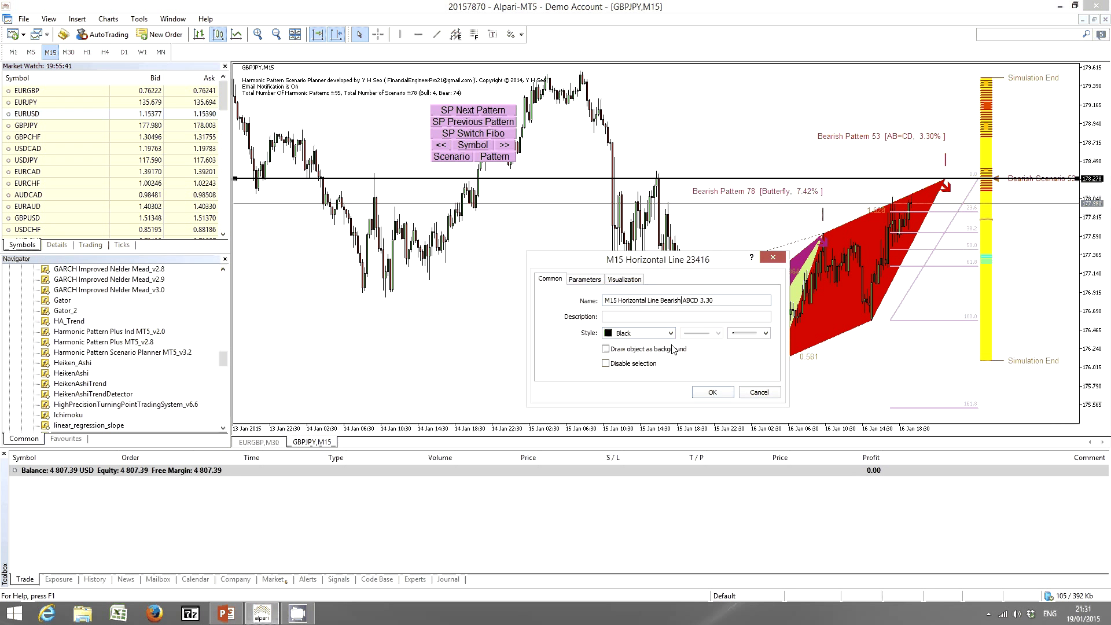
{"action": "key", "text": "Return"}
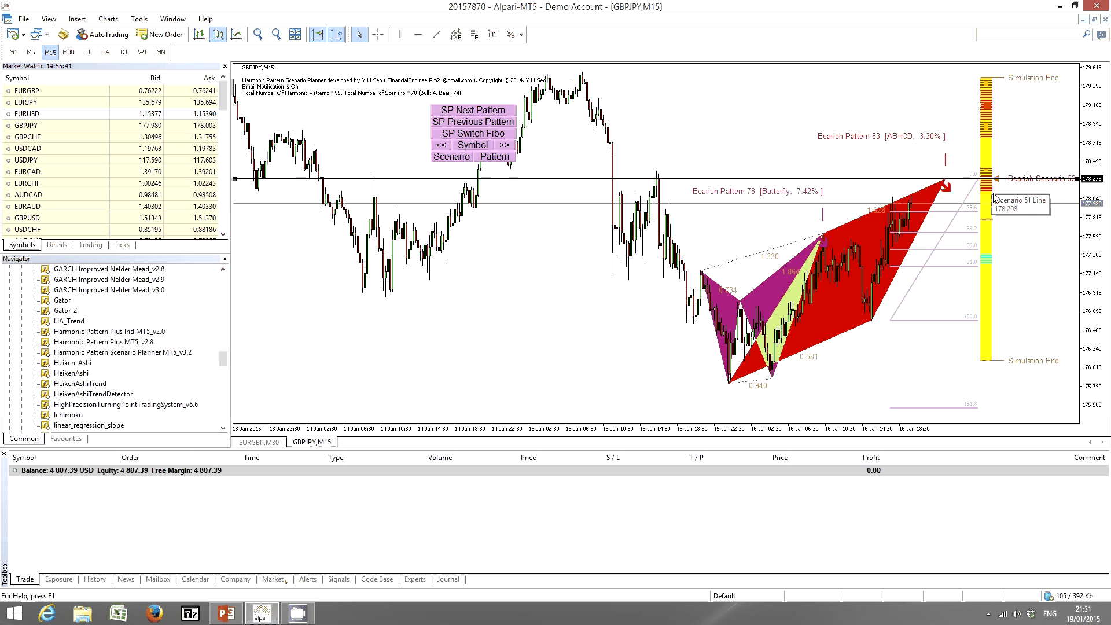
Step through Bullish Scenarios 0, 1 and 2, compare the MAPE of their 5-0 patterns, and leave Bullish Scenario 1 displayed.
{"action": "left_click", "coordinate": [989, 262]}
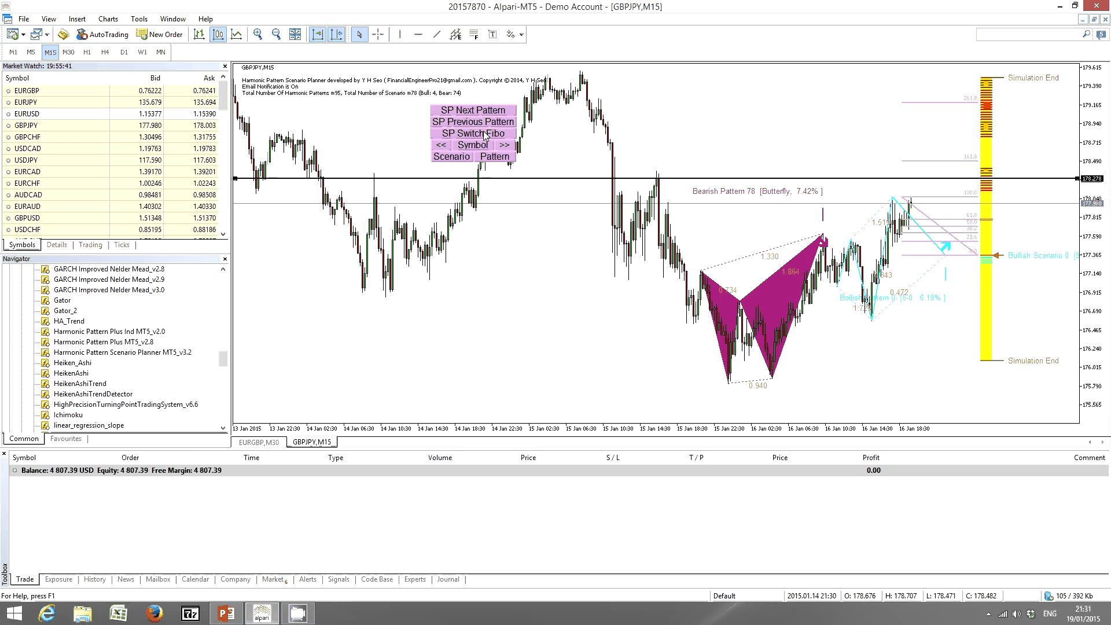
{"action": "left_click", "coordinate": [485, 122]}
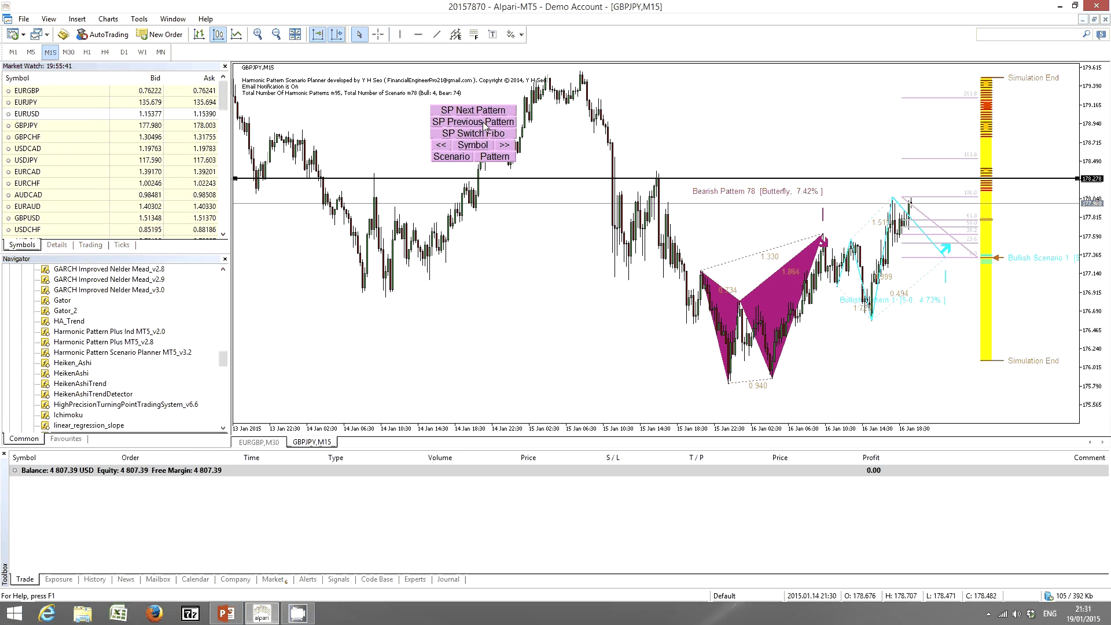
{"action": "left_click", "coordinate": [485, 123]}
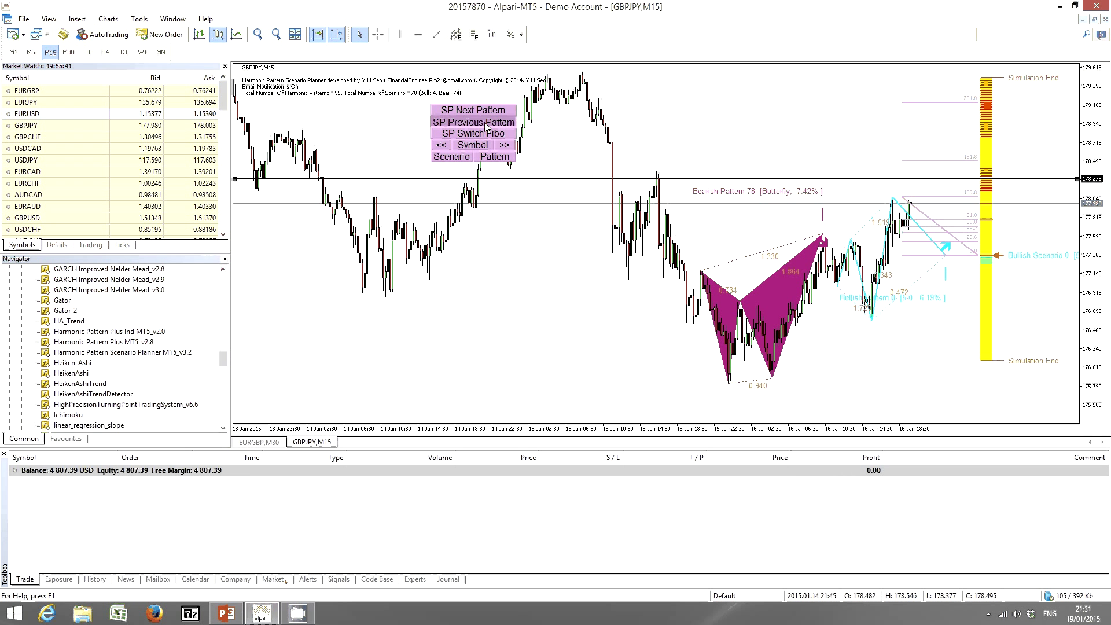
{"action": "left_click", "coordinate": [486, 122]}
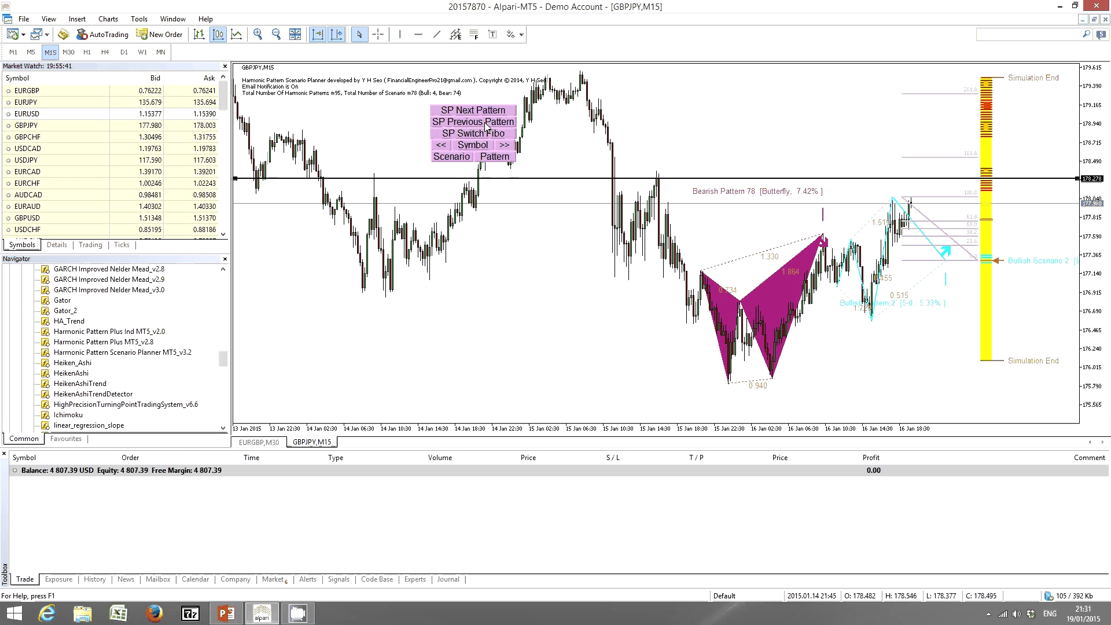
{"action": "left_click", "coordinate": [489, 111]}
{"action": "left_click", "coordinate": [489, 112]}
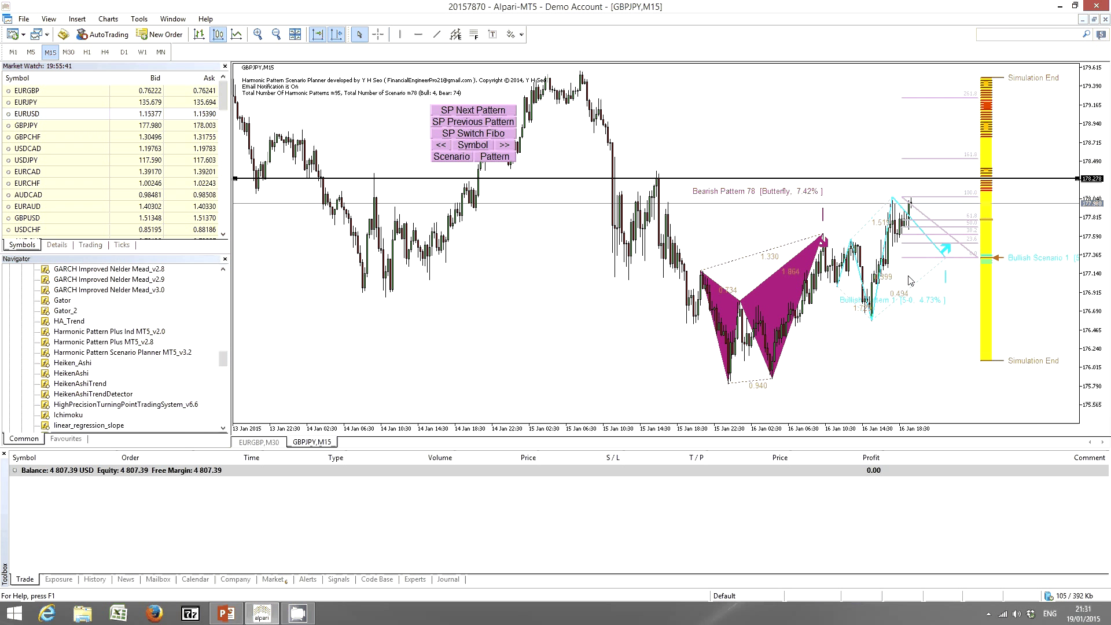
Place a second horizontal line on the chart at the Bullish Scenario 1 level, at about 177.326.
{"action": "left_click", "coordinate": [418, 35]}
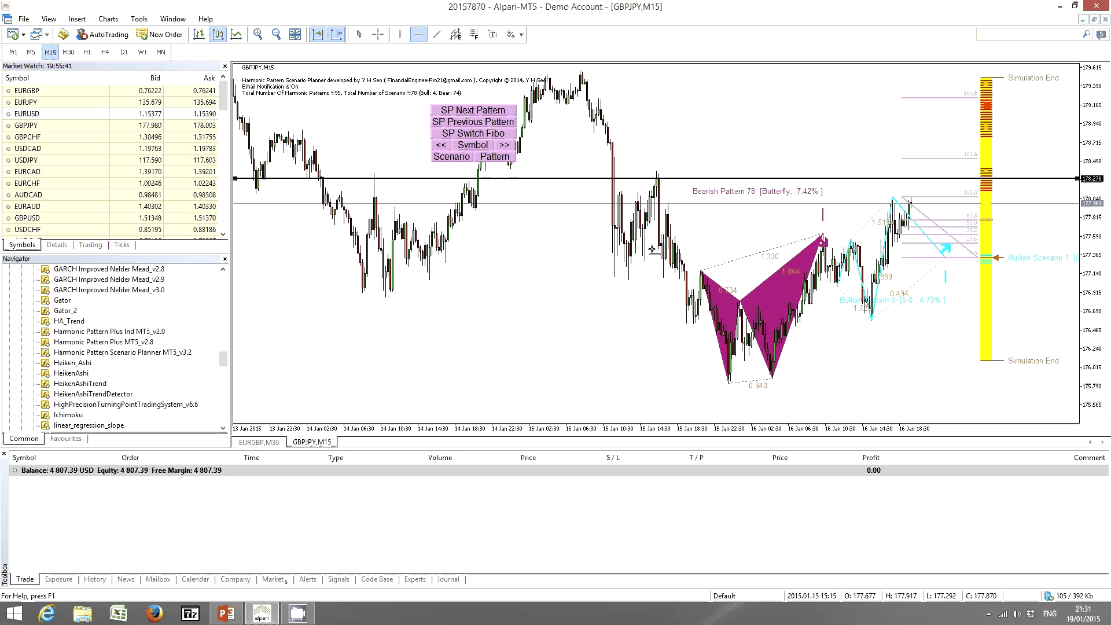
{"action": "left_click", "coordinate": [639, 259]}
{"action": "left_click_drag", "start_coordinate": [639, 259], "coordinate": [607, 258]}
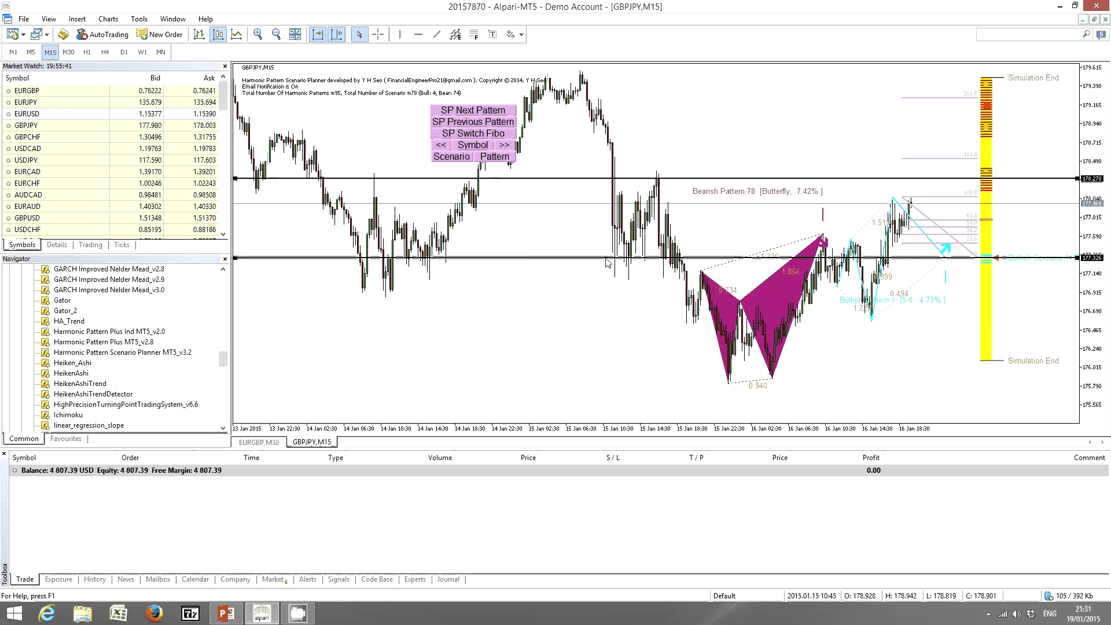
Rename the horizontal line at Bullish Scenario 1 as "M15 Horizontal Line Bullish 5-0 4.73".
{"action": "right_click", "coordinate": [592, 258]}
{"action": "left_click", "coordinate": [600, 266]}
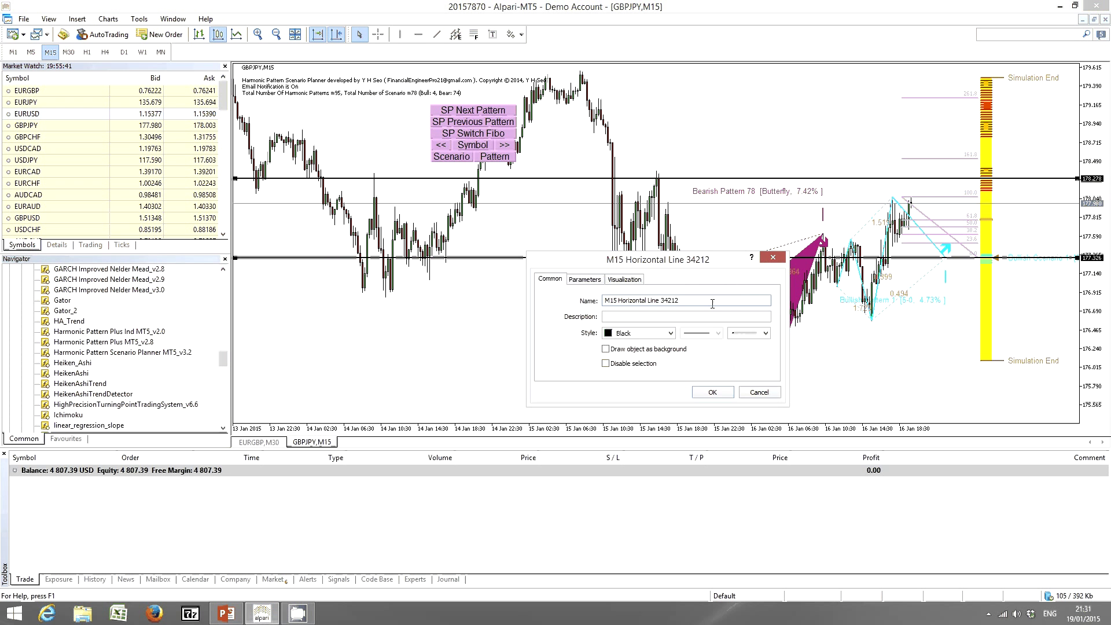
{"action": "key", "text": "BackSpace"}
{"action": "key", "text": "BackSpace"}
{"action": "key", "text": "BackSpace"}
{"action": "key", "text": "BackSpace"}
{"action": "key", "text": "BackSpace"}
{"action": "type", "text": "Bullish 5-0 4.73"}
{"action": "key", "text": "Return"}
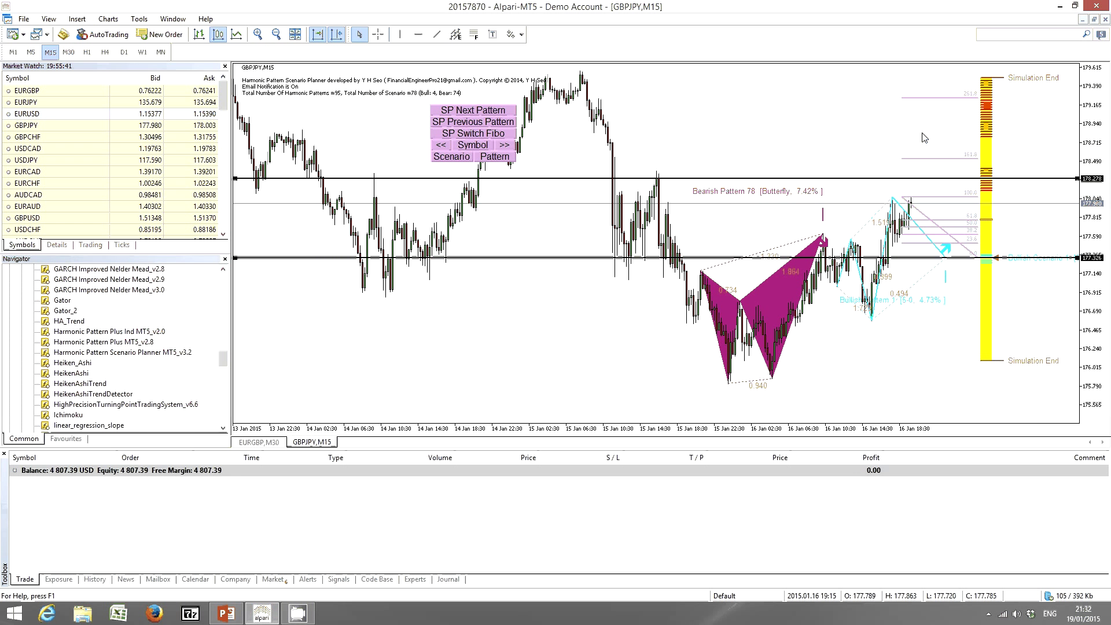
Display Bearish Scenarios 24, 58, 66 and 47 from the simulation bar, and return to Bearish Scenario 24.
{"action": "left_click", "coordinate": [991, 140]}
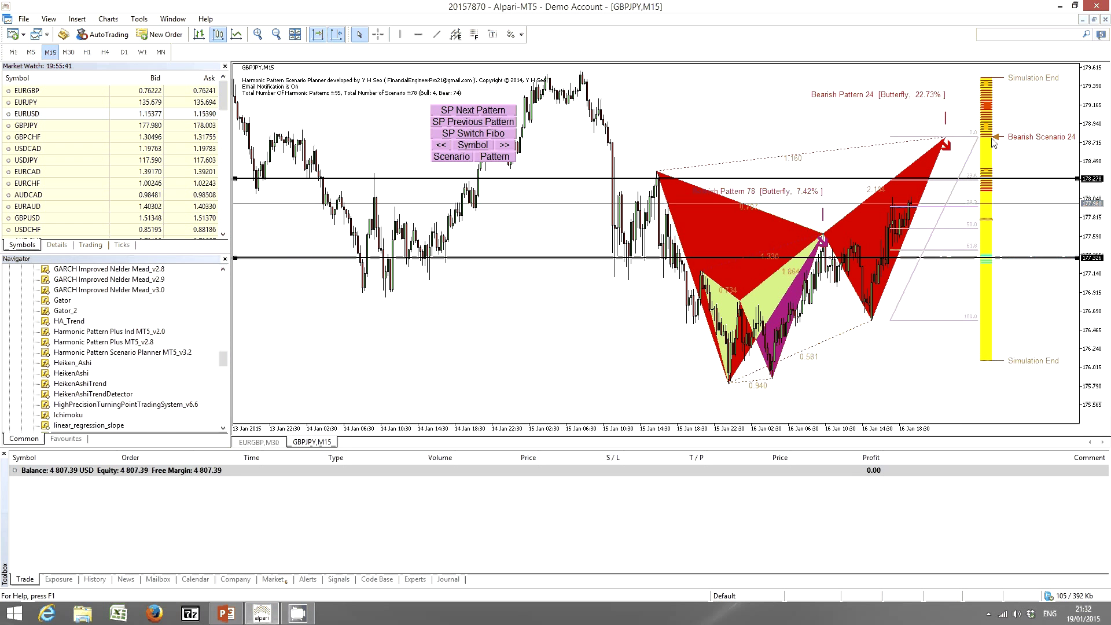
{"action": "left_click", "coordinate": [991, 126]}
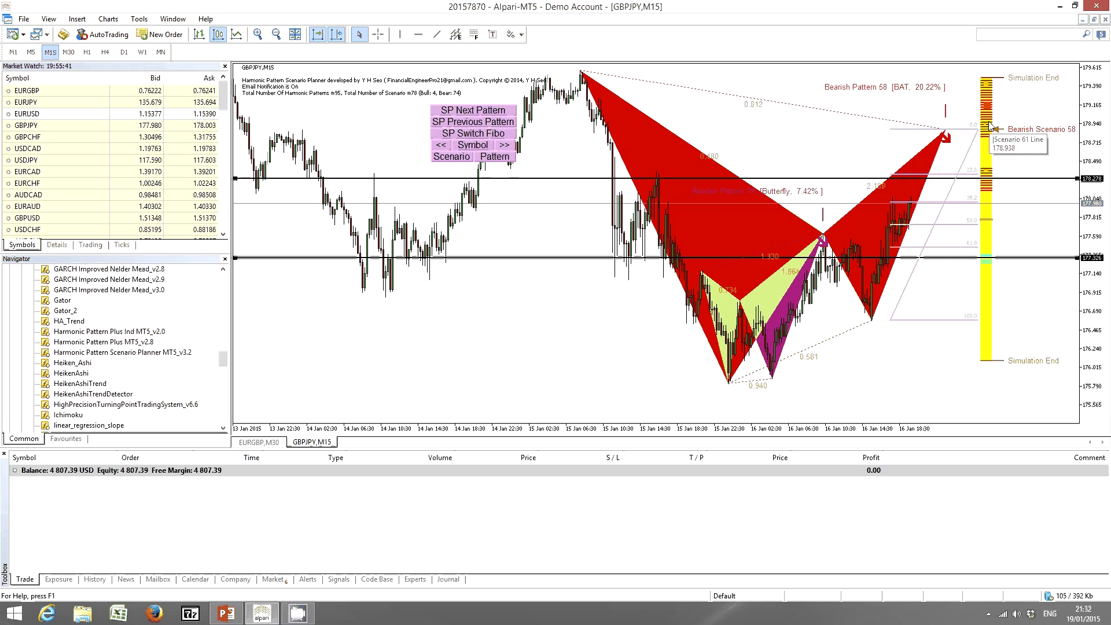
{"action": "left_click", "coordinate": [990, 114]}
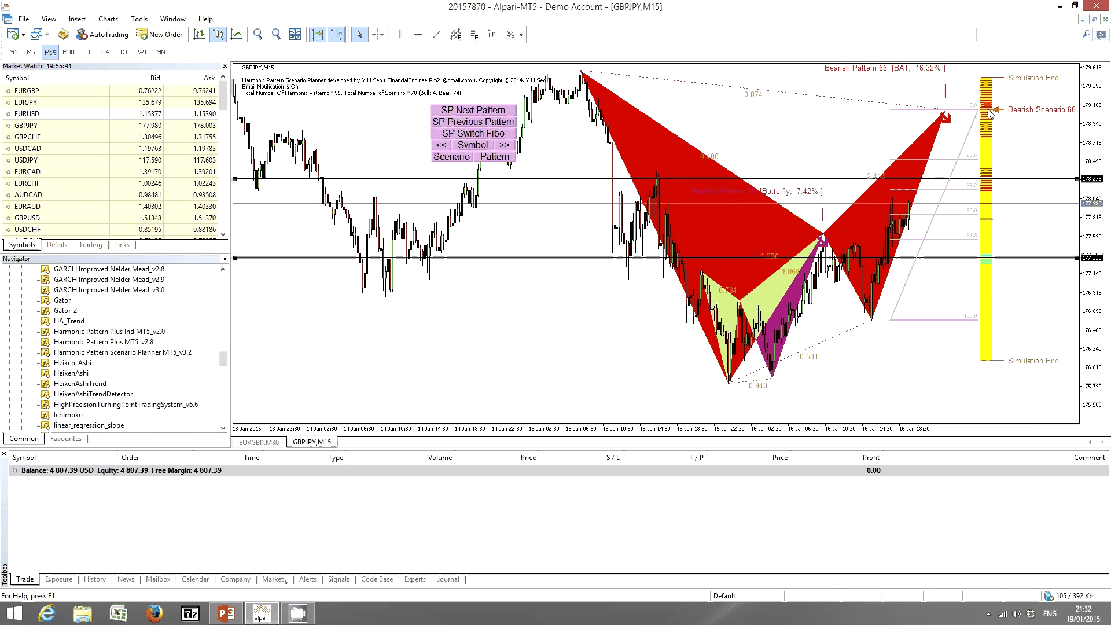
{"action": "left_click", "coordinate": [988, 86]}
{"action": "left_click", "coordinate": [988, 84]}
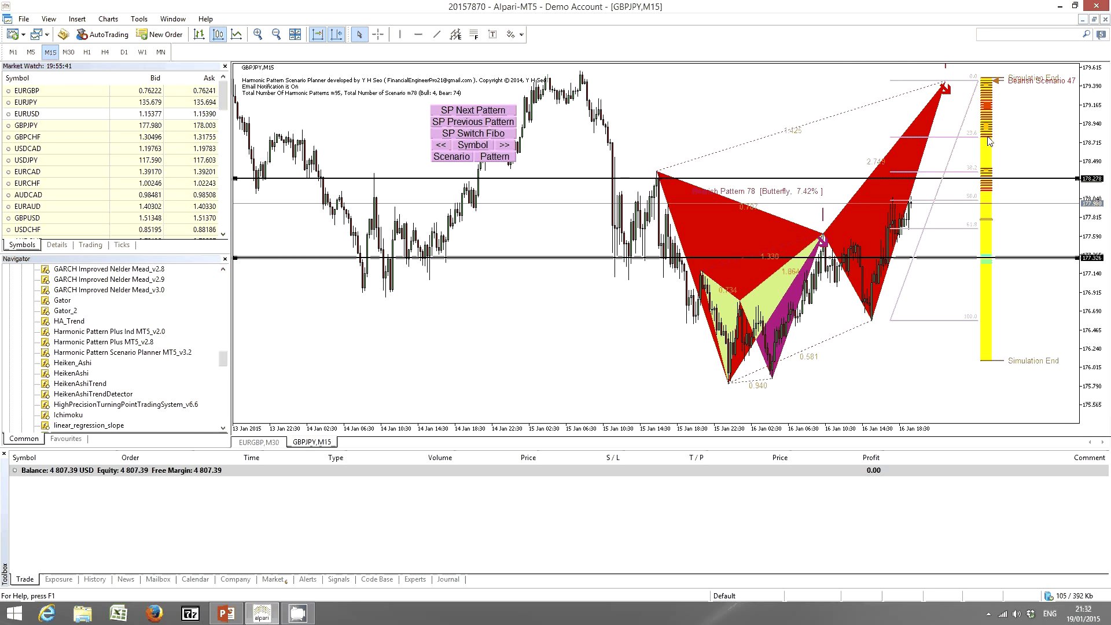
{"action": "left_click", "coordinate": [989, 139]}
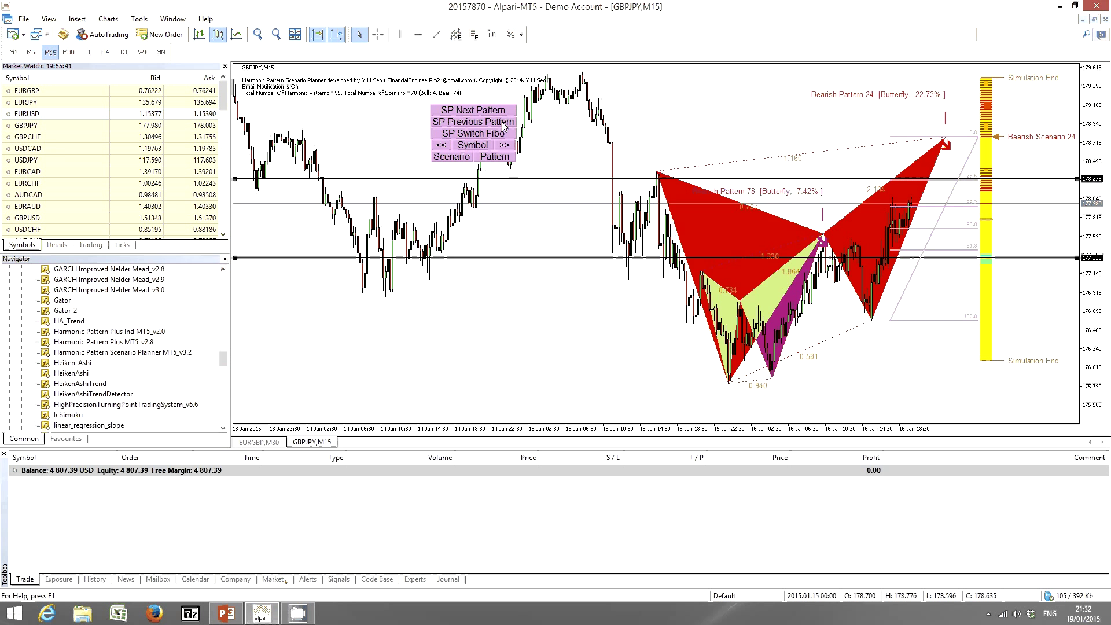
Step through the Butterfly scenarios from Bearish Scenario 24 up to 44 to compare their MAPE values.
{"action": "left_click", "coordinate": [502, 123]}
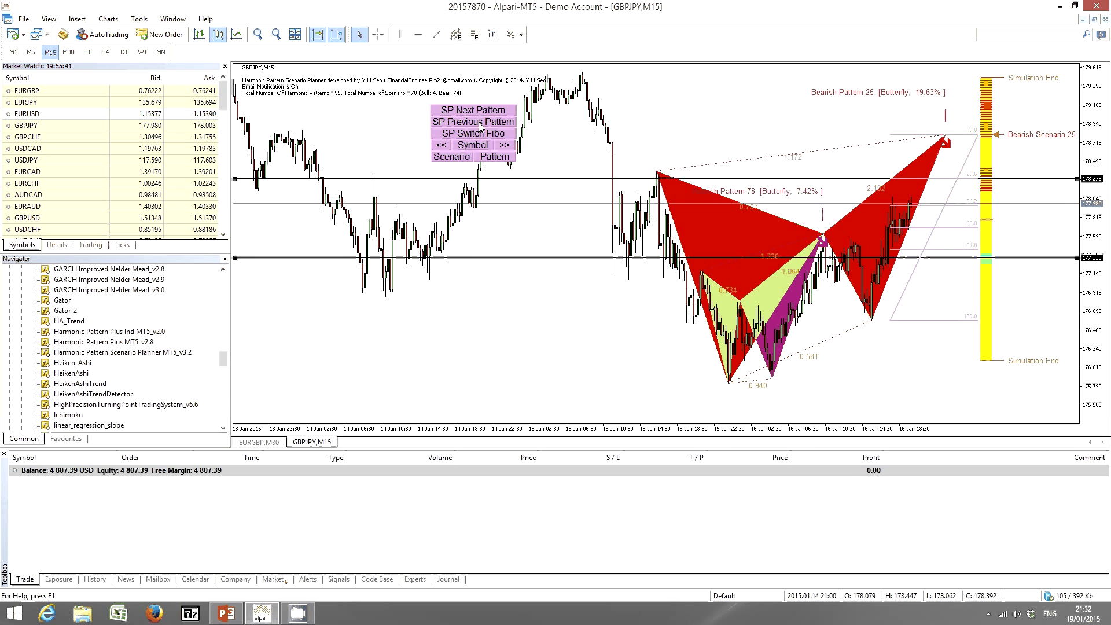
{"action": "left_click", "coordinate": [480, 125]}
{"action": "left_click", "coordinate": [480, 125]}
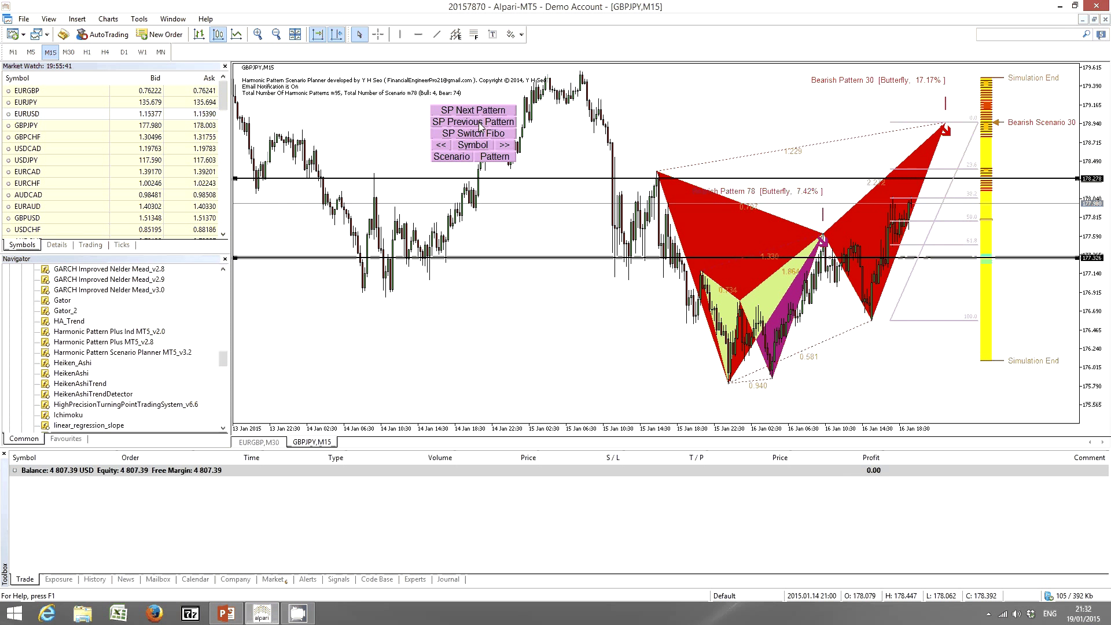
{"action": "left_click", "coordinate": [480, 125]}
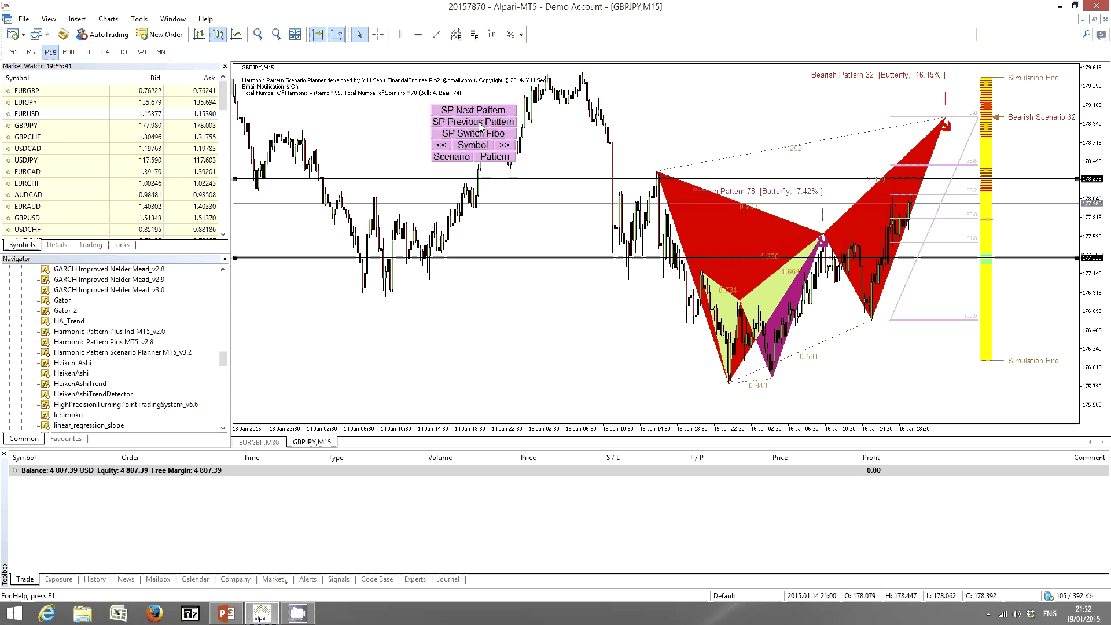
{"action": "left_click", "coordinate": [480, 125]}
{"action": "left_click", "coordinate": [481, 125]}
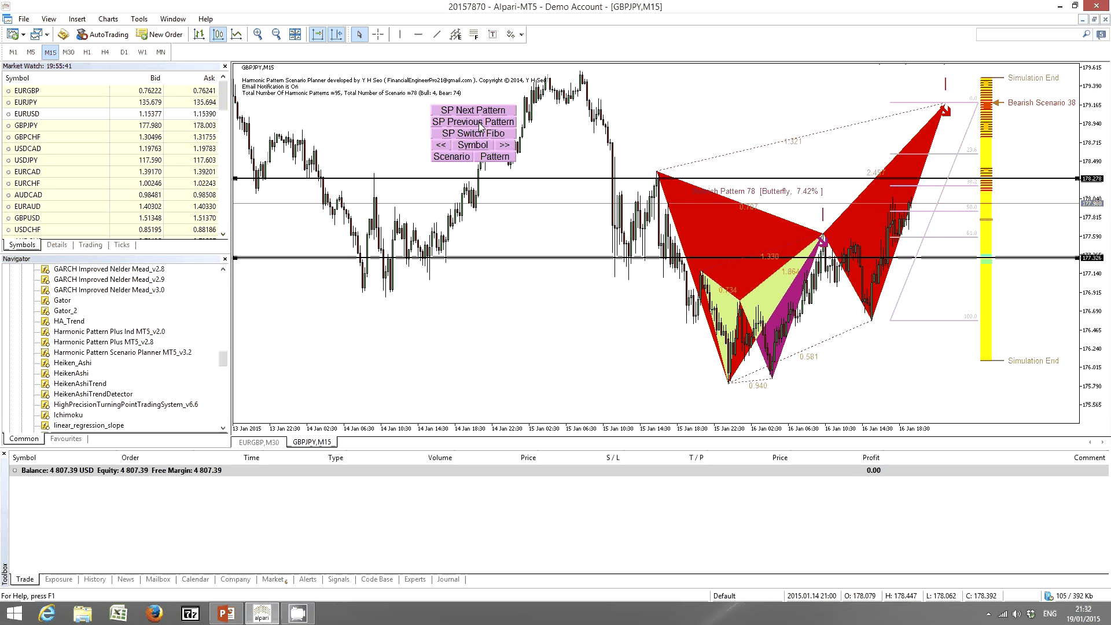
{"action": "left_click", "coordinate": [480, 125]}
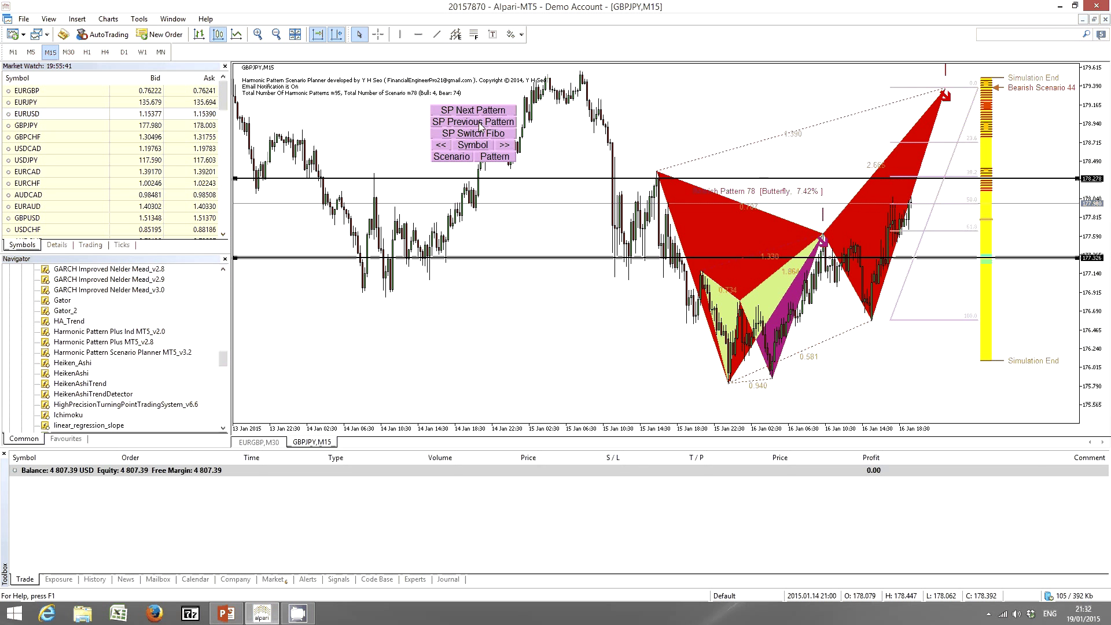
Step back through the Butterfly scenarios from Bearish Scenario 44 to 24, and forward again to Bearish Scenario 31.
{"action": "left_click", "coordinate": [473, 111]}
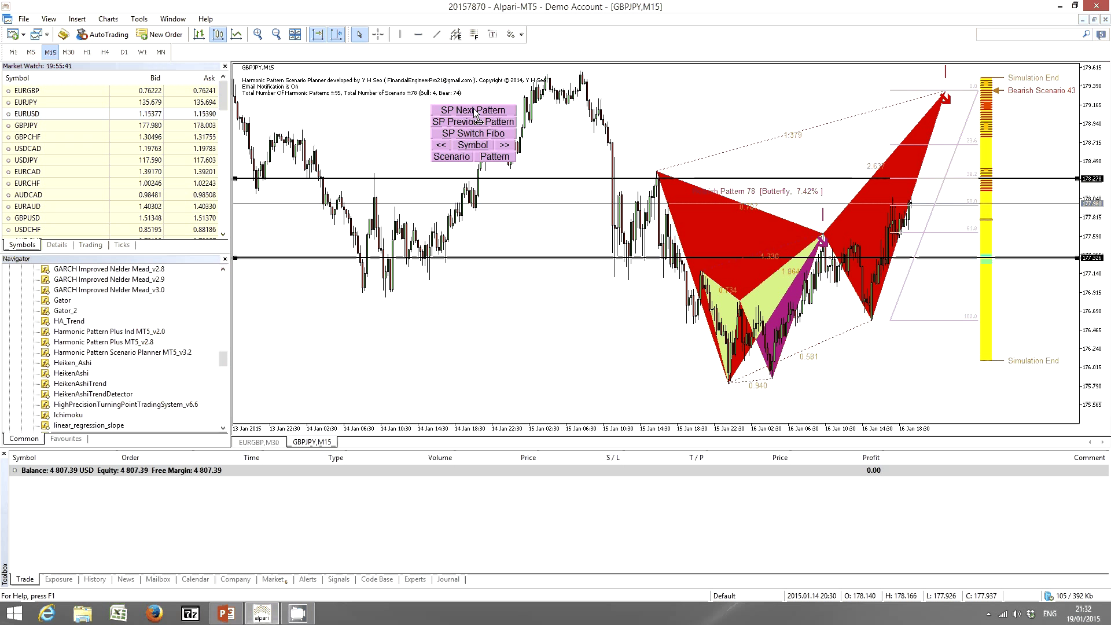
{"action": "left_click", "coordinate": [475, 111]}
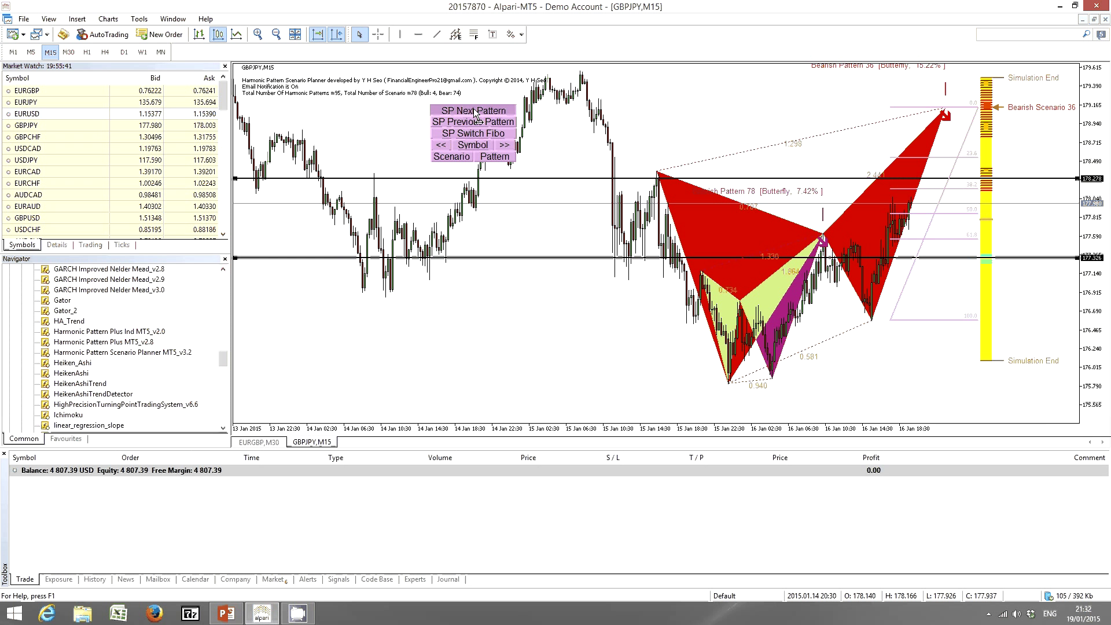
{"action": "left_click", "coordinate": [475, 111]}
{"action": "left_click", "coordinate": [475, 111]}
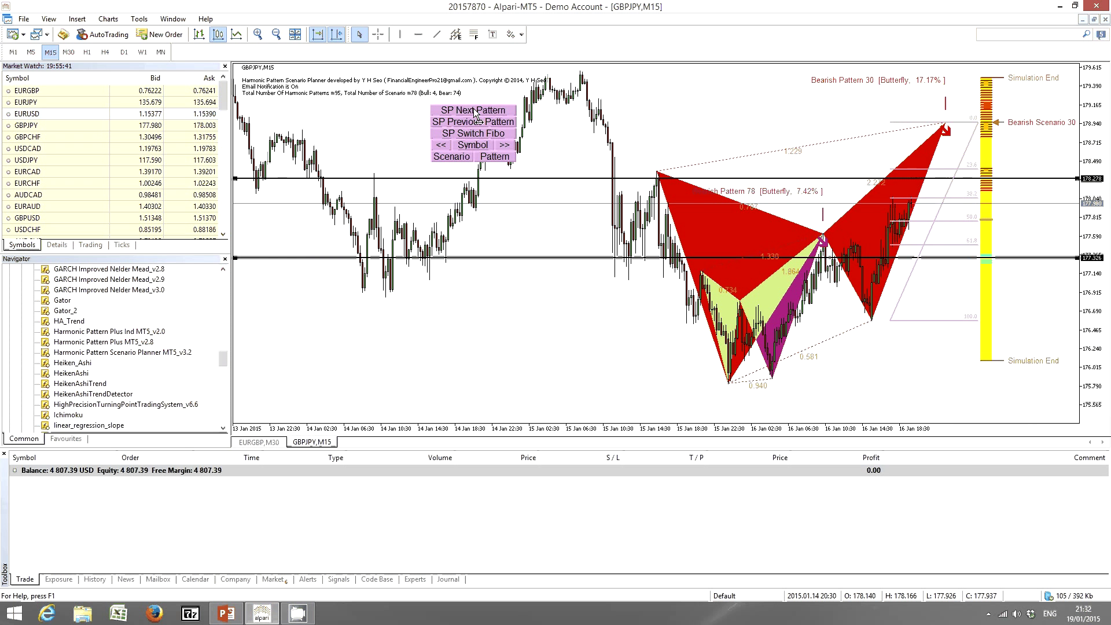
{"action": "left_click", "coordinate": [475, 111]}
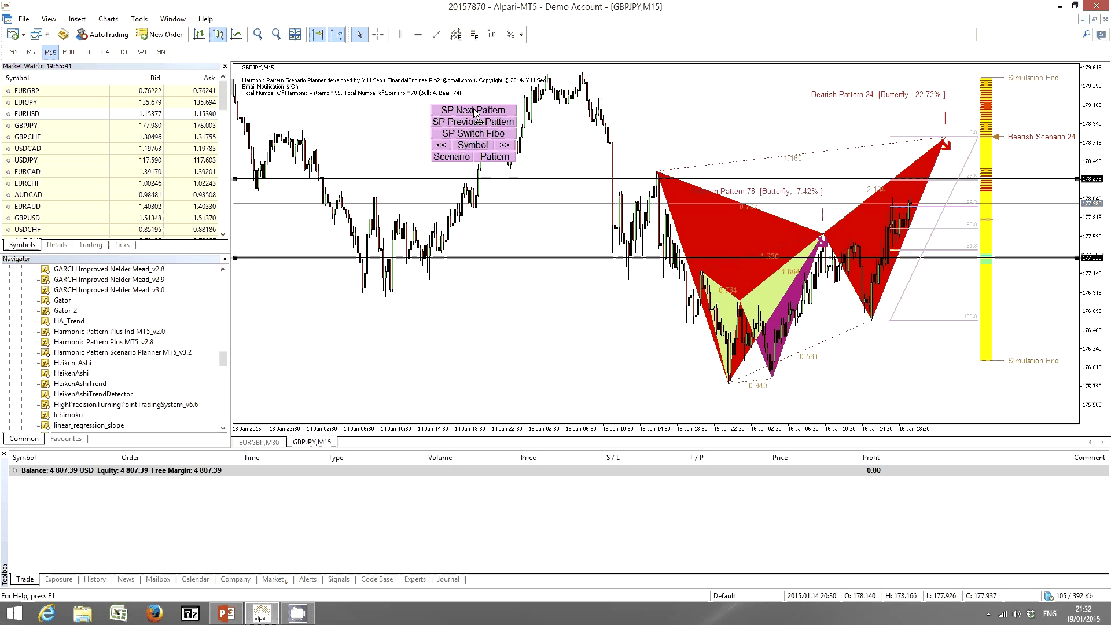
{"action": "left_click", "coordinate": [477, 123]}
{"action": "left_click", "coordinate": [477, 123]}
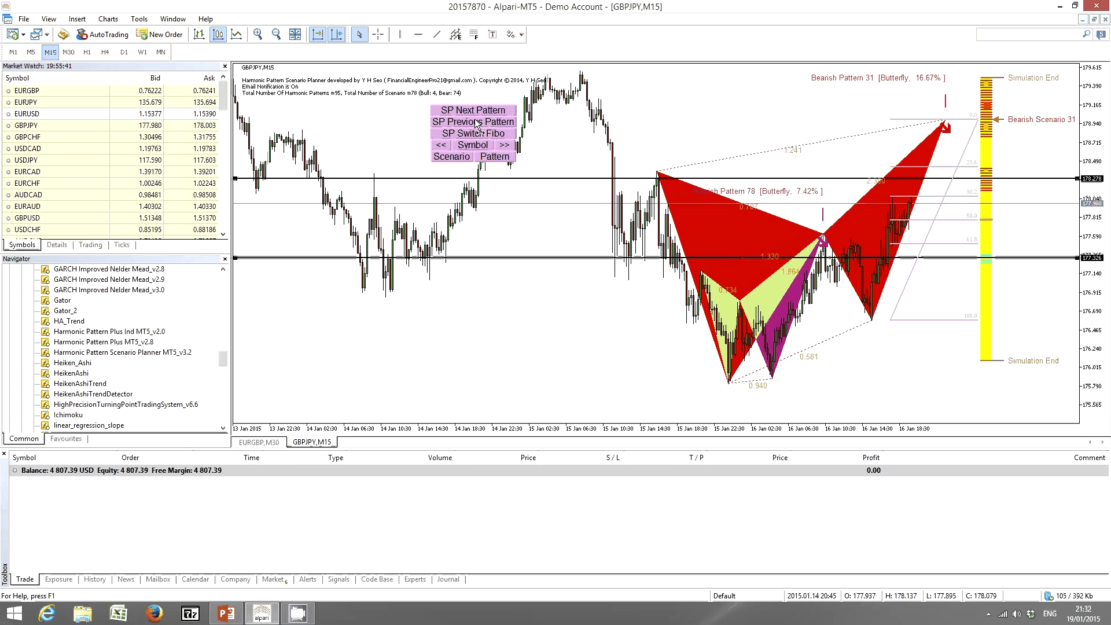
Step forward through the Butterfly scenarios from Bearish Scenario 31 to 44, back to 40, and display Bearish Scenario 41.
{"action": "left_click", "coordinate": [477, 123]}
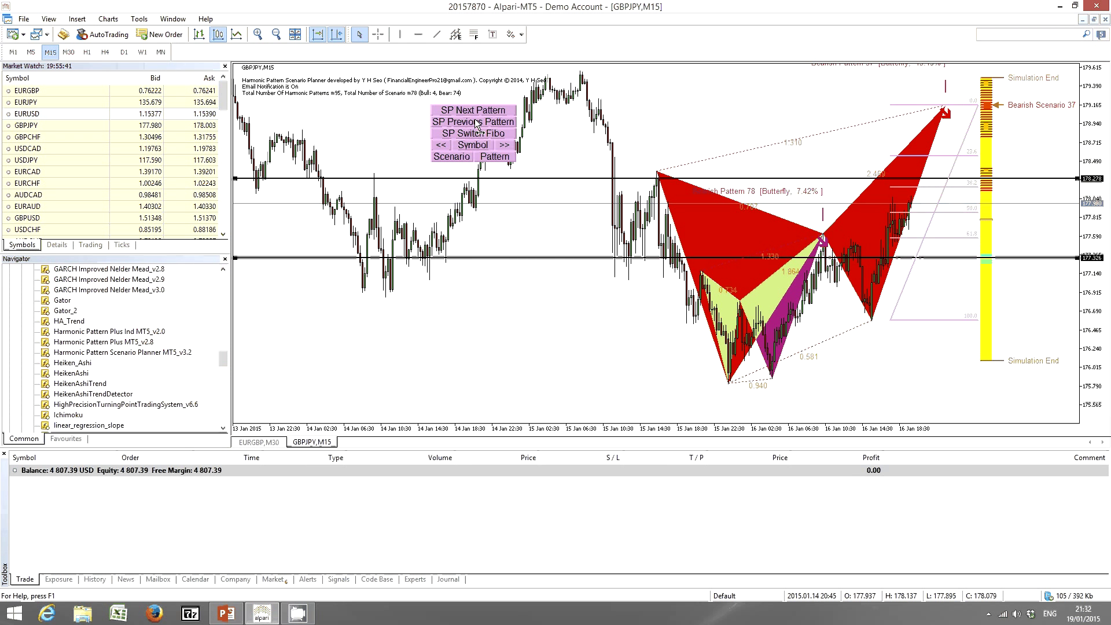
{"action": "left_click", "coordinate": [477, 123]}
{"action": "key", "text": "minus"}
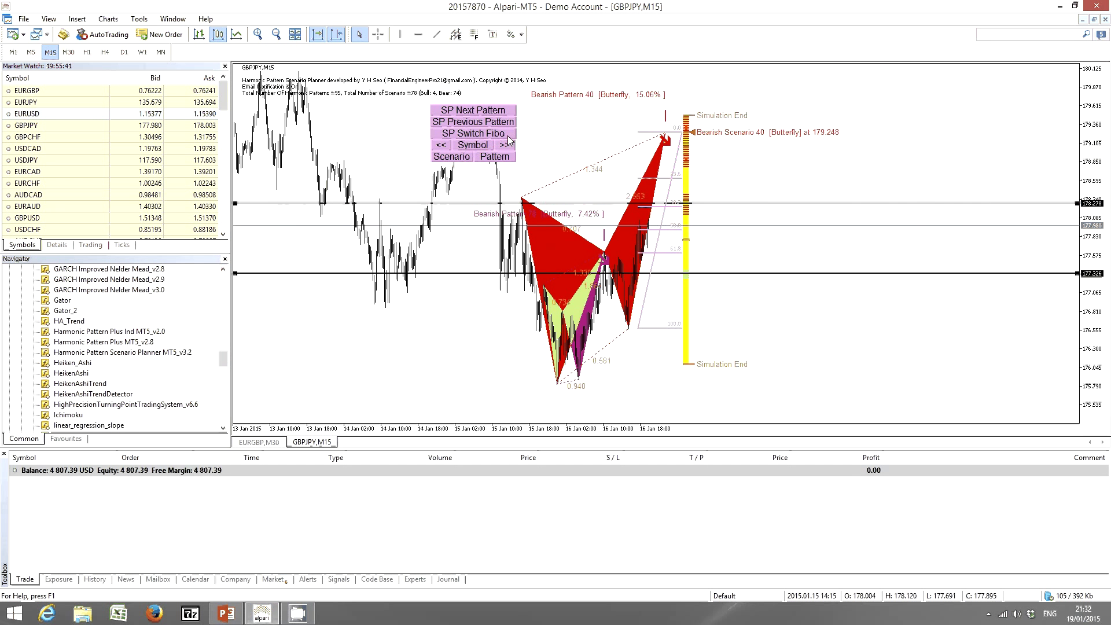
{"action": "left_click", "coordinate": [481, 123]}
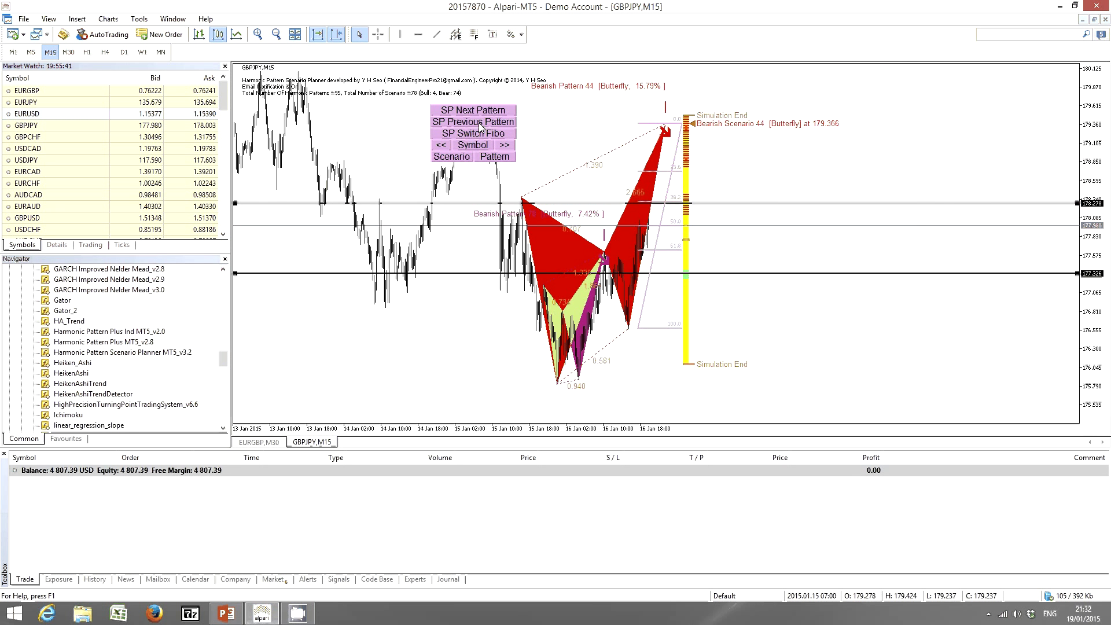
{"action": "left_click", "coordinate": [486, 111]}
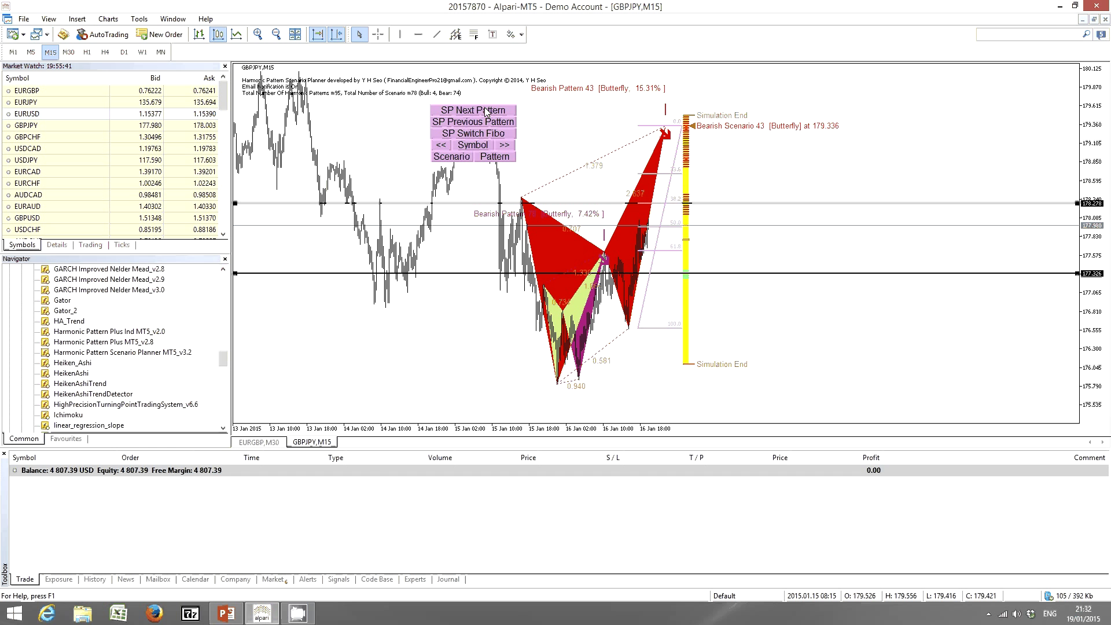
{"action": "left_click", "coordinate": [486, 111]}
{"action": "left_click", "coordinate": [489, 123]}
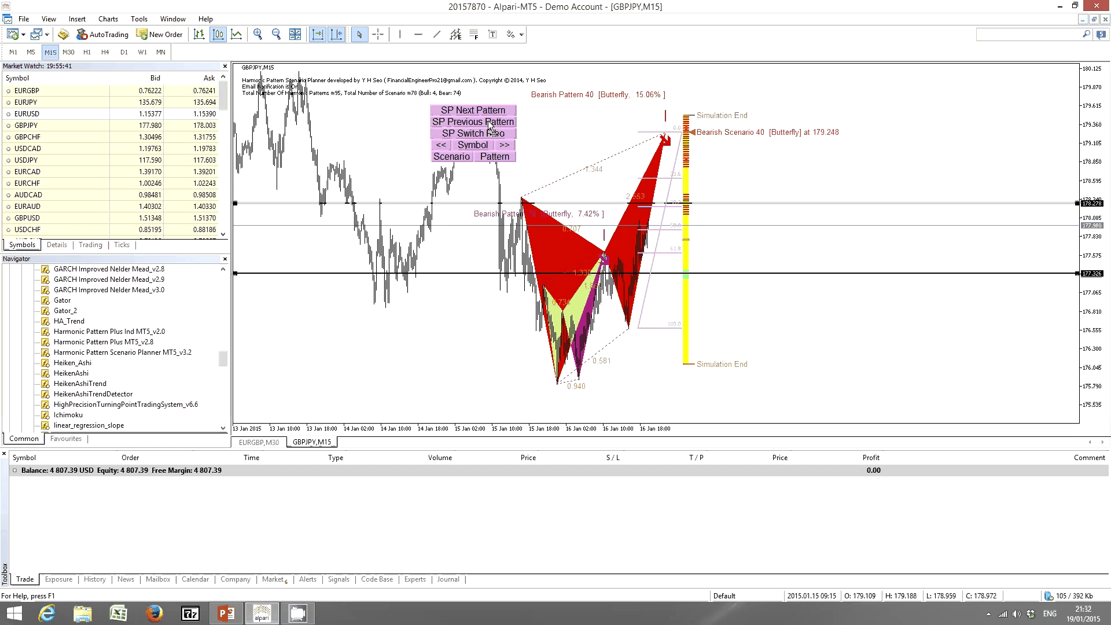
{"action": "left_click", "coordinate": [490, 123]}
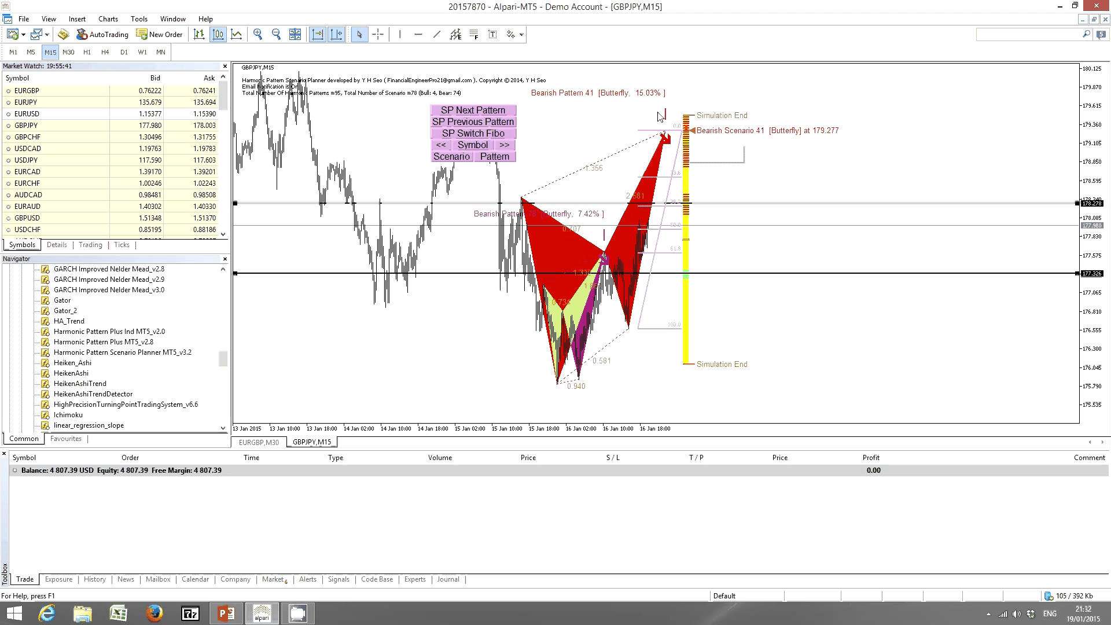
Draw a horizontal line at Bearish Scenario 41, at about 179.27, and rename it "M15 Horizontal Line Bearish Butterfly 15.03".
{"action": "key", "text": "h"}
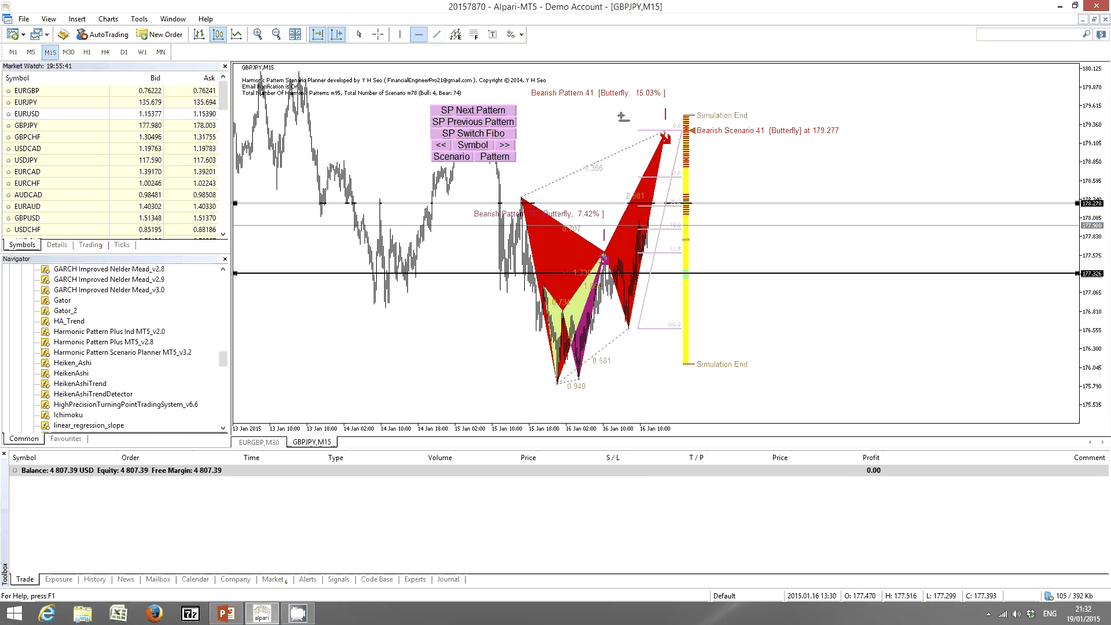
{"action": "left_click", "coordinate": [632, 131]}
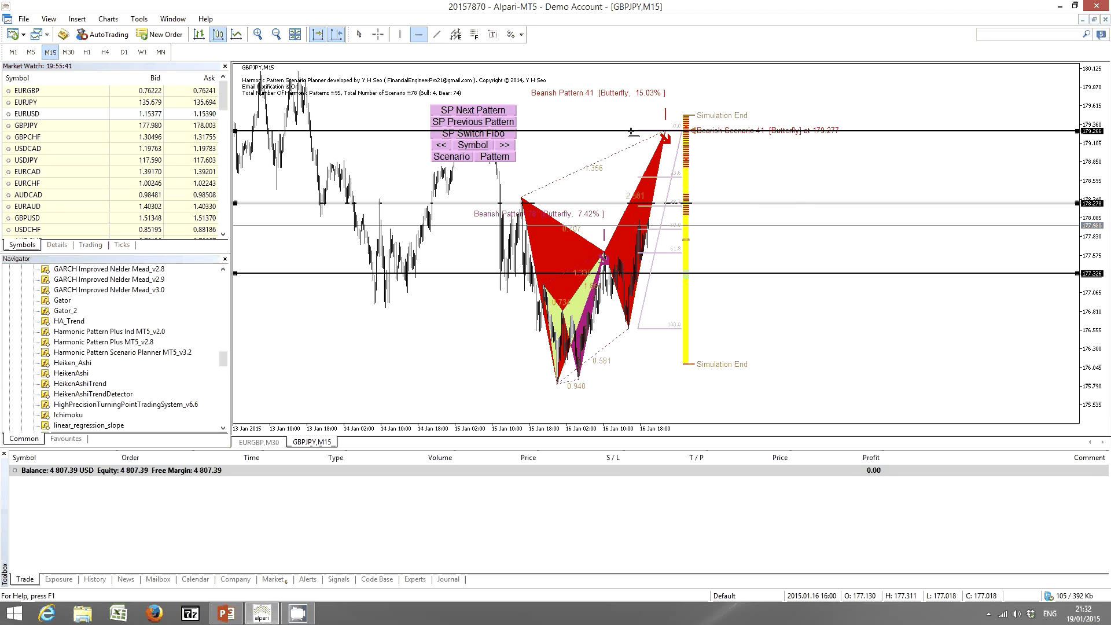
{"action": "right_click", "coordinate": [632, 132]}
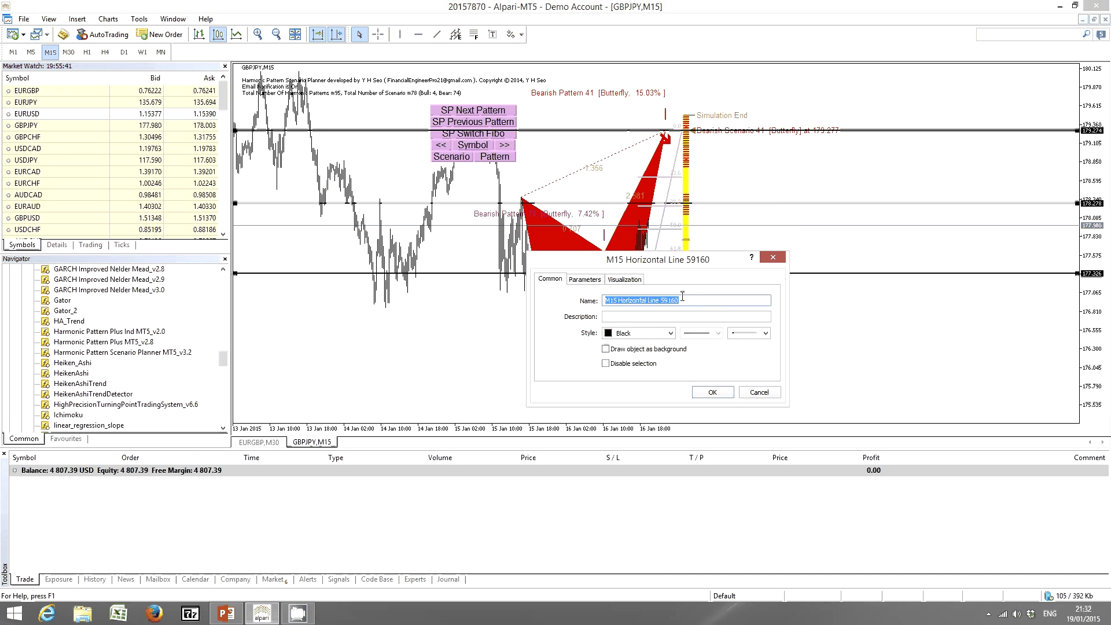
{"action": "left_click", "coordinate": [683, 296]}
{"action": "key", "text": "BackSpace"}
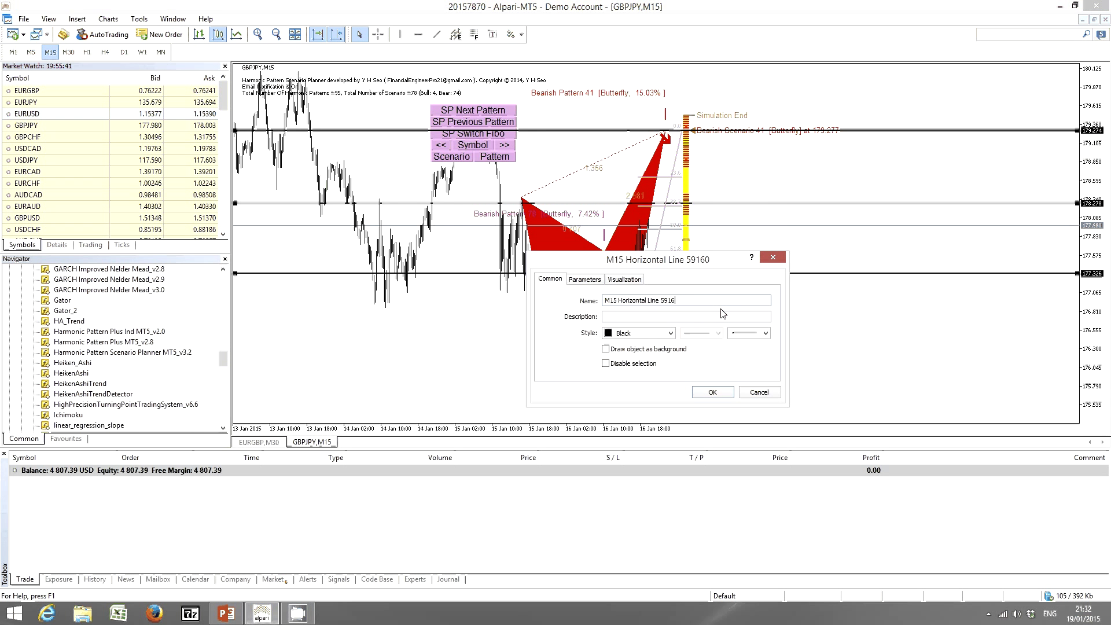
{"action": "key", "text": "BackSpace"}
{"action": "key", "text": "BackSpace"}
{"action": "key", "text": "BackSpace"}
{"action": "key", "text": "BackSpace"}
{"action": "type", "text": "Bearish Butterfly 15.03"}
{"action": "left_click", "coordinate": [726, 393]}
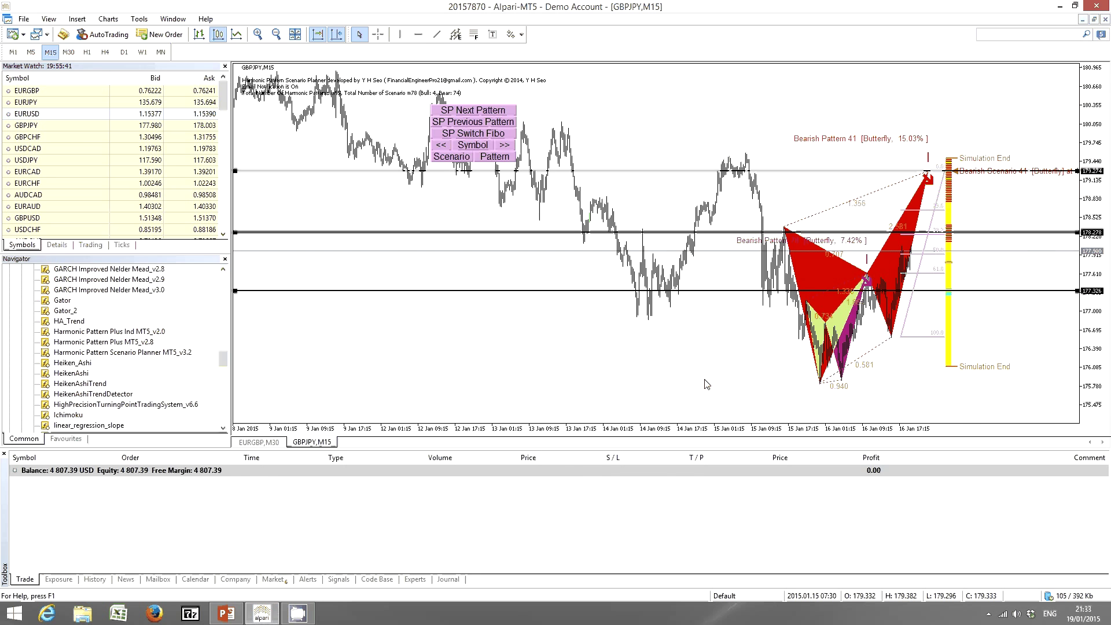
Switch to PowerPoint to review the slide on identifying the most probable scenario, and return to the GBPJPY chart in MetaTrader 5.
{"action": "key", "text": "alt+Tab"}
{"action": "left_click", "coordinate": [480, 380]}
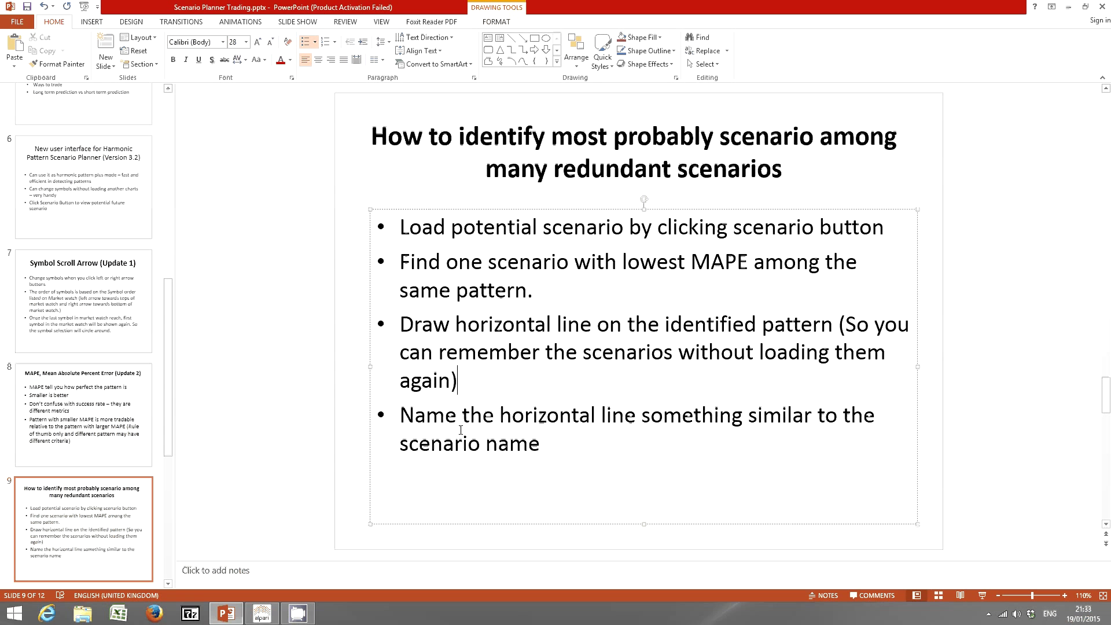
{"action": "left_click", "coordinate": [262, 617]}
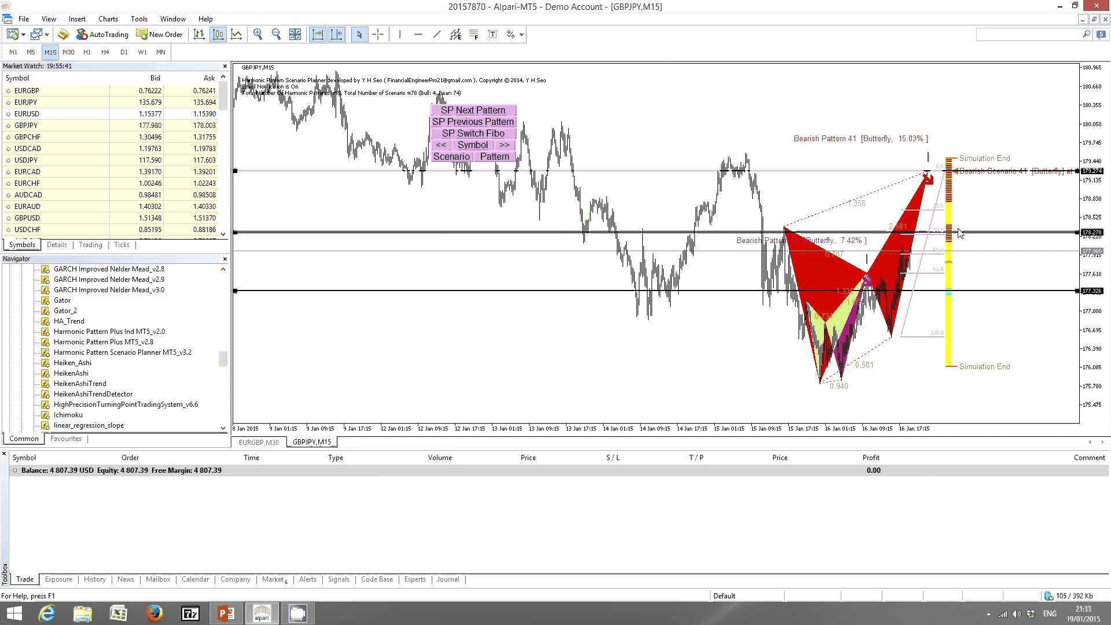
Examine the named horizontal lines on the GBPJPY M15 chart and check the Bullish 5-0 line against the latest bars.
{"action": "key", "text": "plus"}
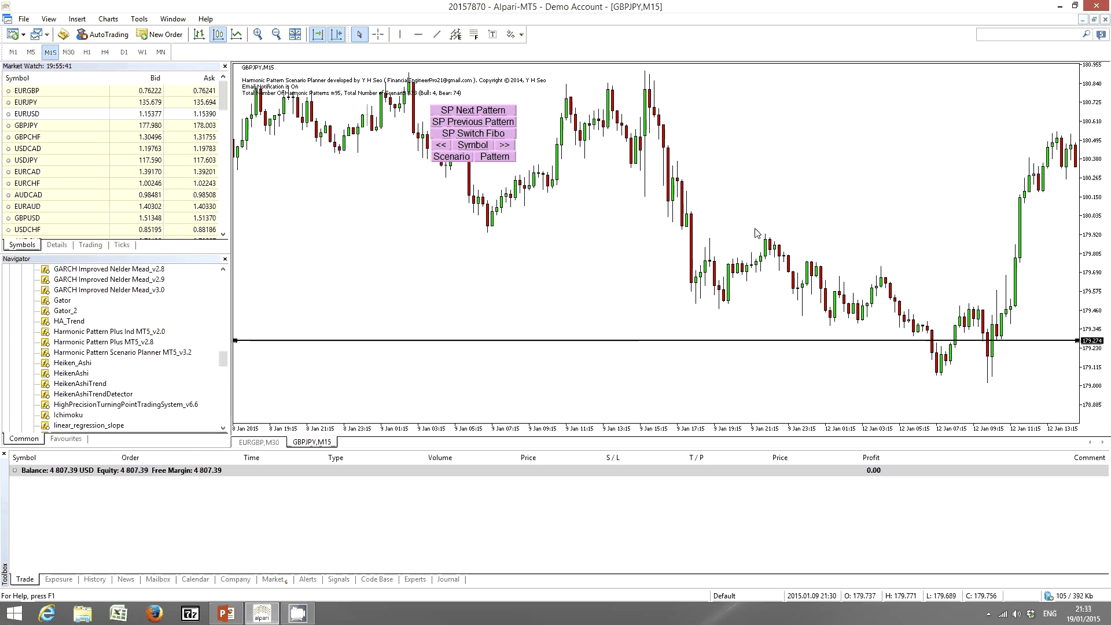
{"action": "scroll", "coordinate": [668, 239], "scroll_direction": "down", "scroll_amount": 5}
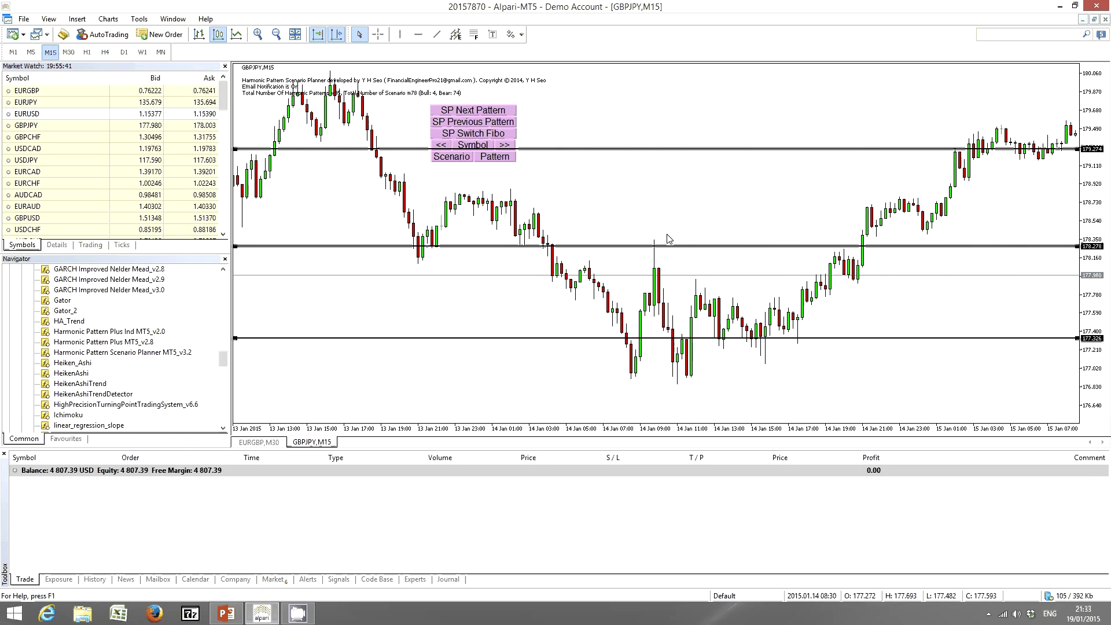
{"action": "key", "text": "End"}
{"action": "key", "text": "minus"}
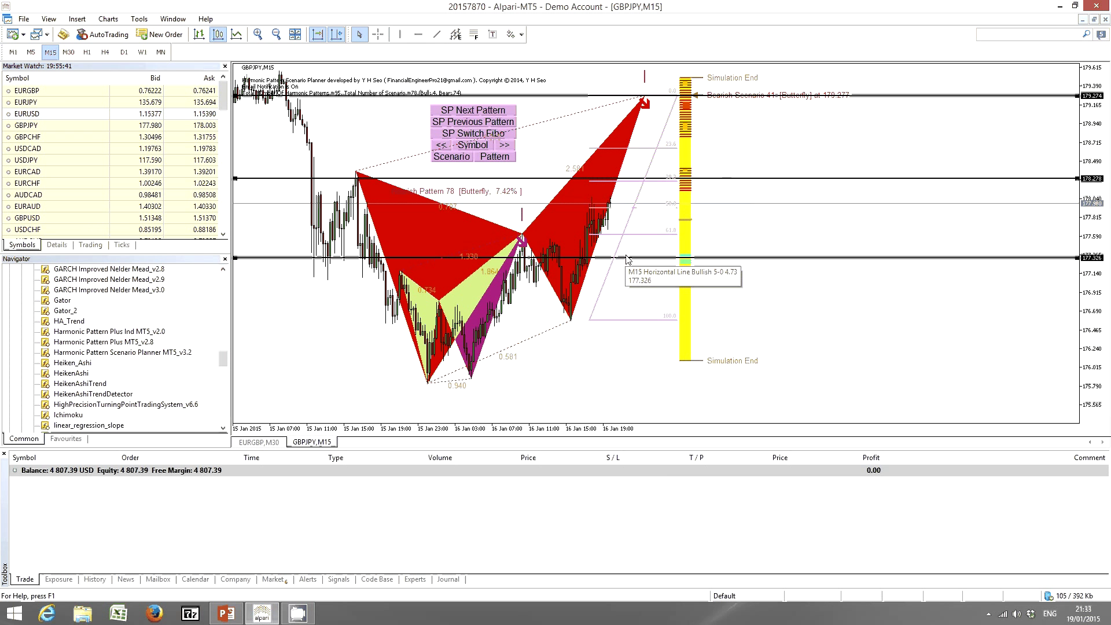
Switch to PowerPoint and display slide 10, "Ways to trade".
{"action": "left_click", "coordinate": [229, 611]}
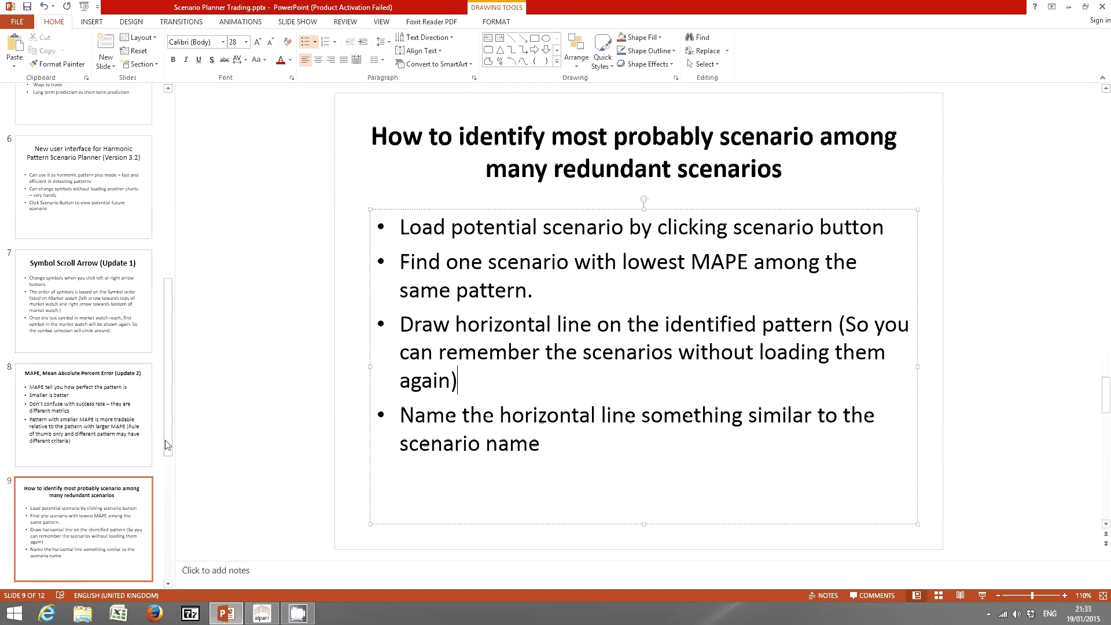
{"action": "left_click_drag", "start_coordinate": [168, 445], "coordinate": [164, 523]}
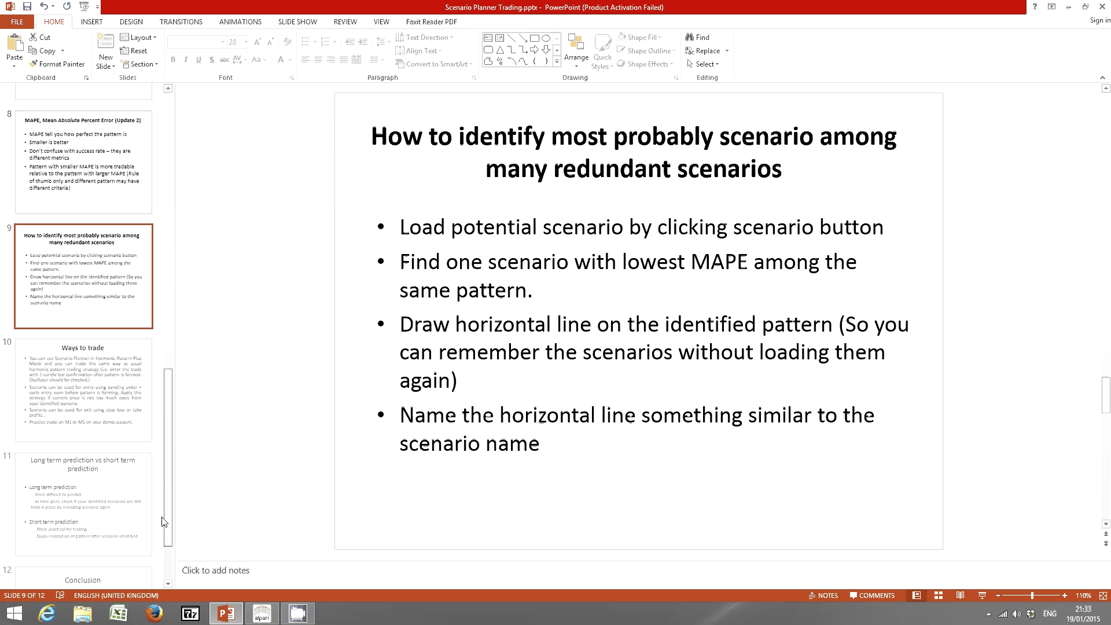
{"action": "scroll", "coordinate": [268, 324], "scroll_direction": "down", "scroll_amount": 1}
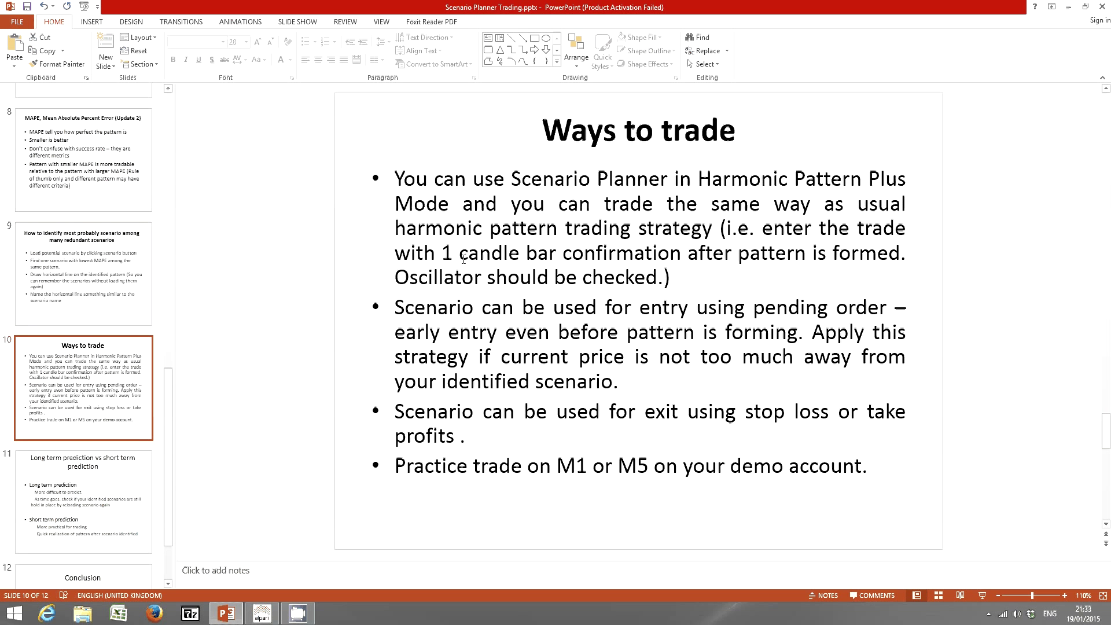